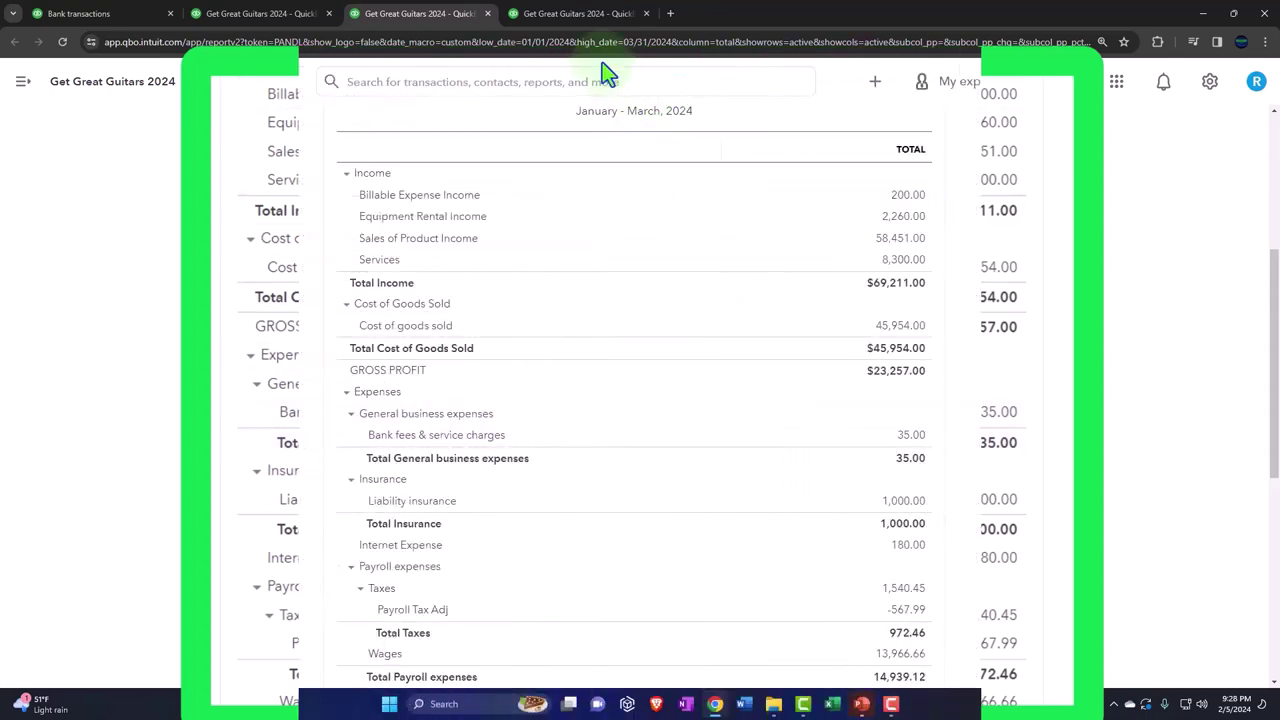
# Review the January to March 2024 trial balance report from the checking account down to the totals
pyautogui.click(568, 14)
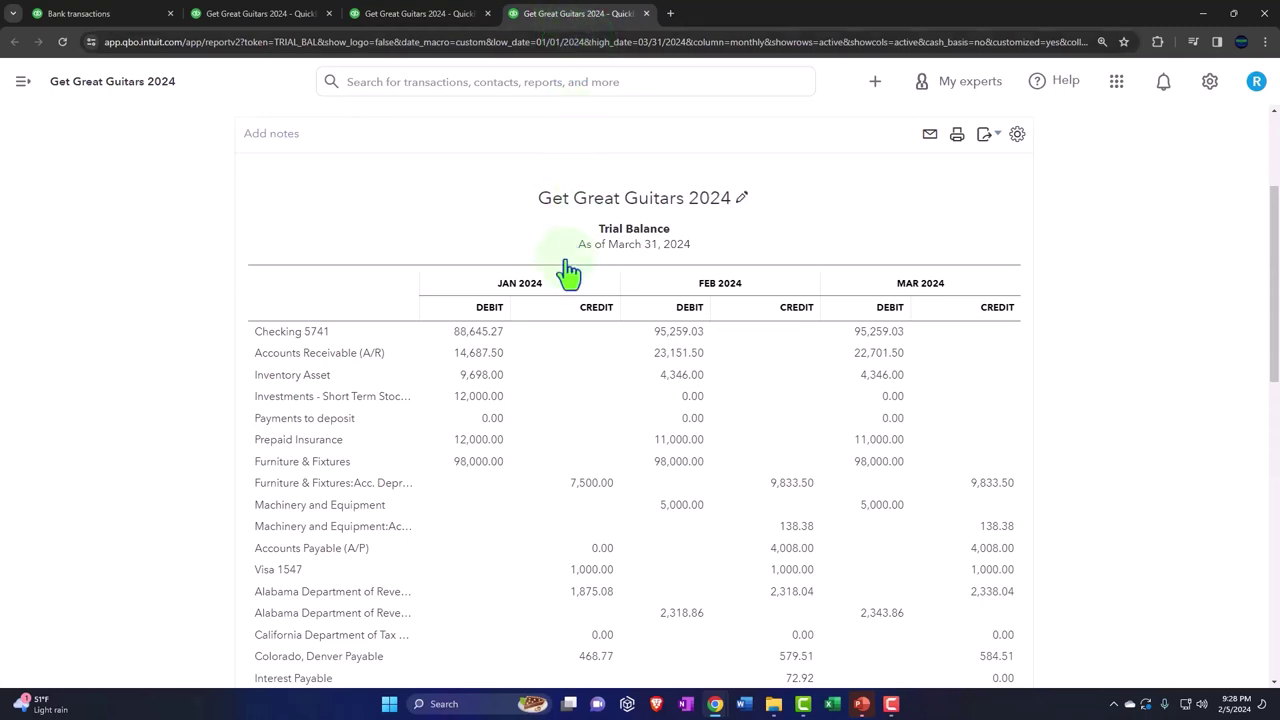
pyautogui.click(488, 331)
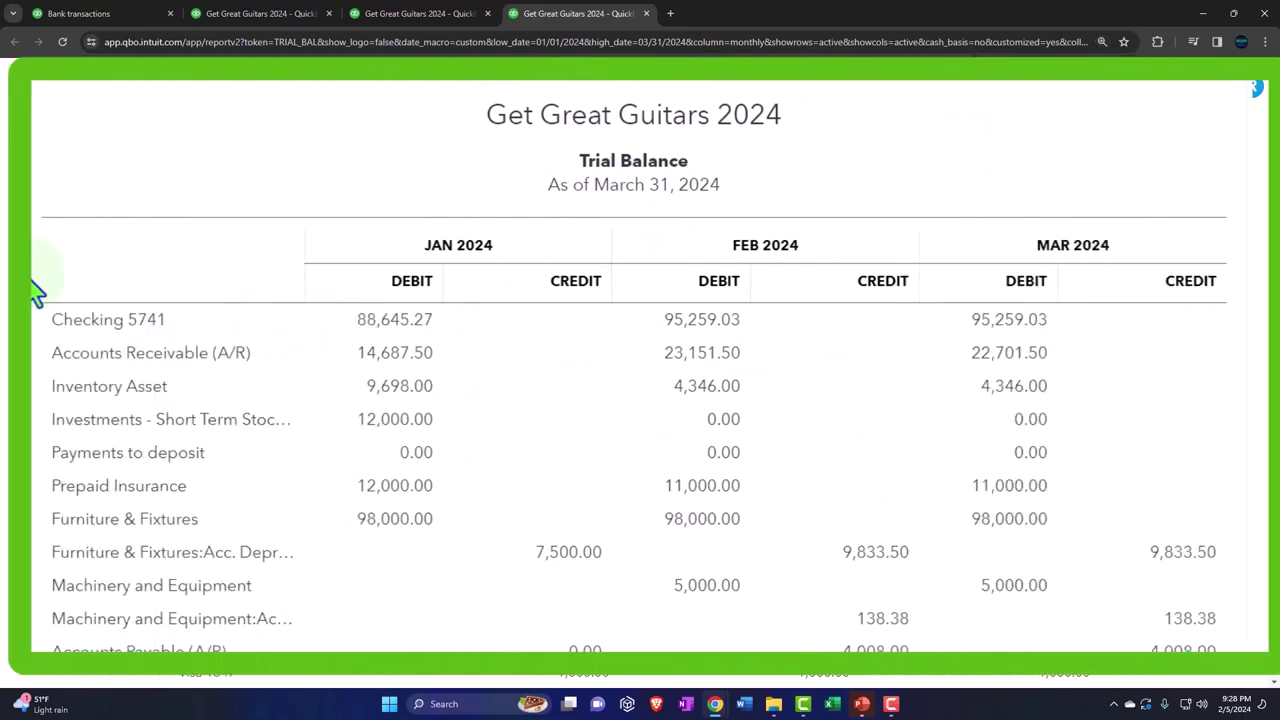
pyautogui.scroll(-6, 35, 290)
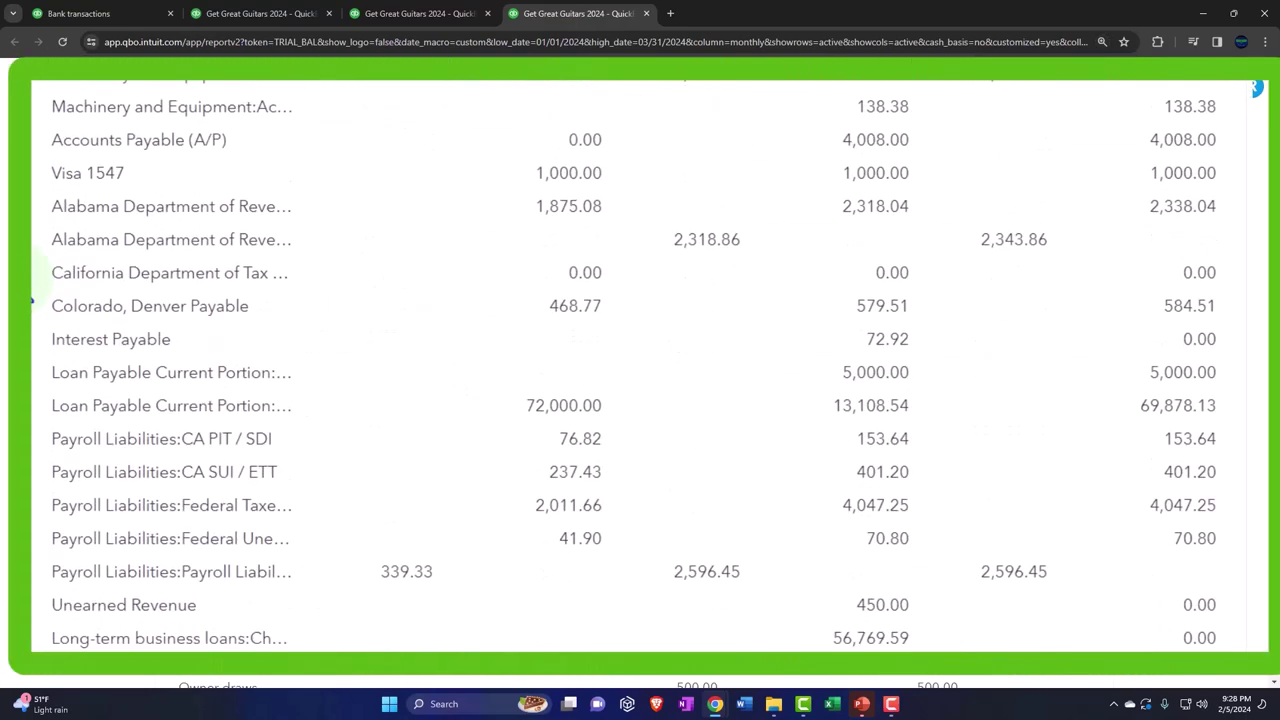
pyautogui.scroll(-3, 31, 300)
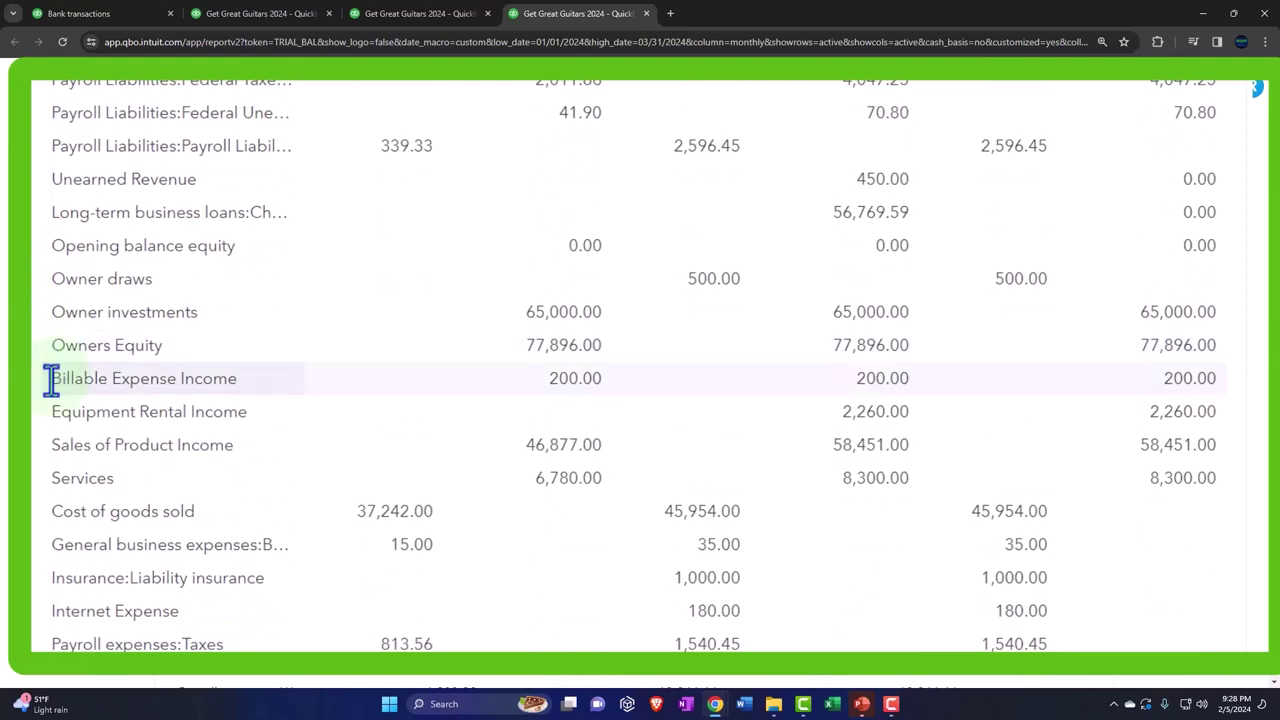
pyautogui.scroll(-5, 771, 388)
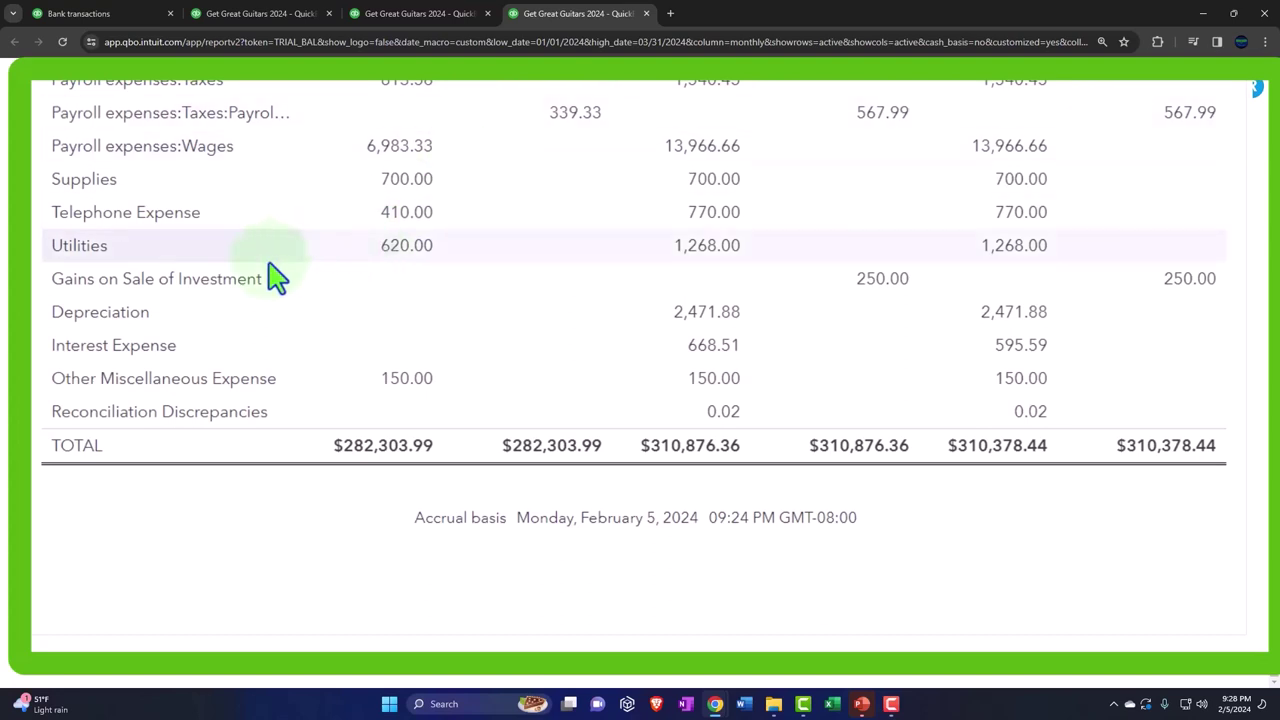
pyautogui.scroll(3, 277, 278)
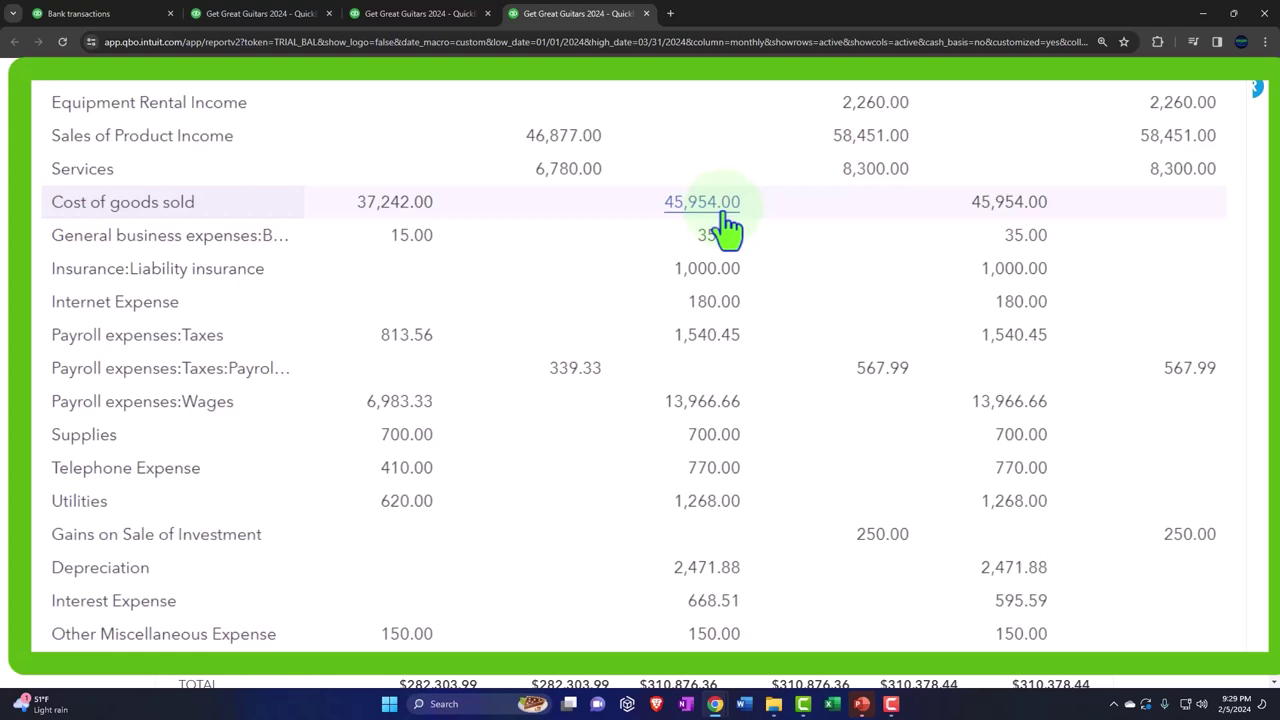
# Set the trial balance report period to 01/01/2024 through 02/29/2024 and rerun the report
pyautogui.scroll(15, 40, 334)
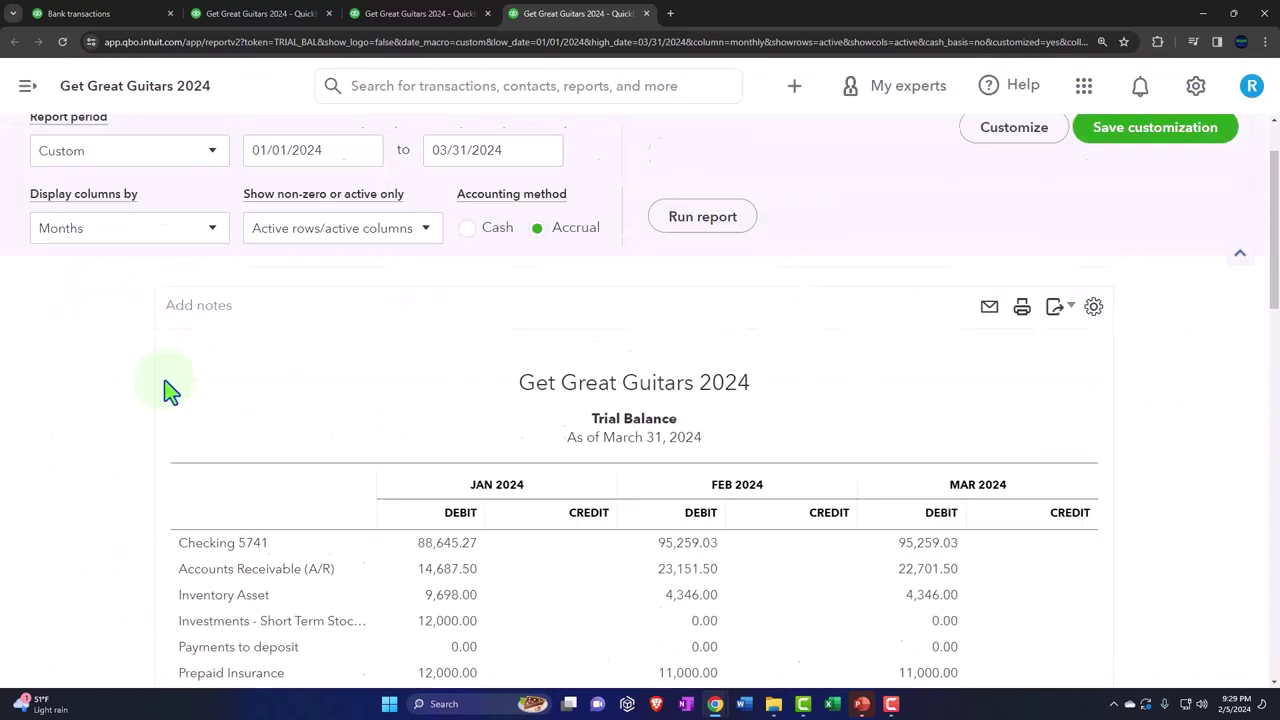
pyautogui.click(320, 243)
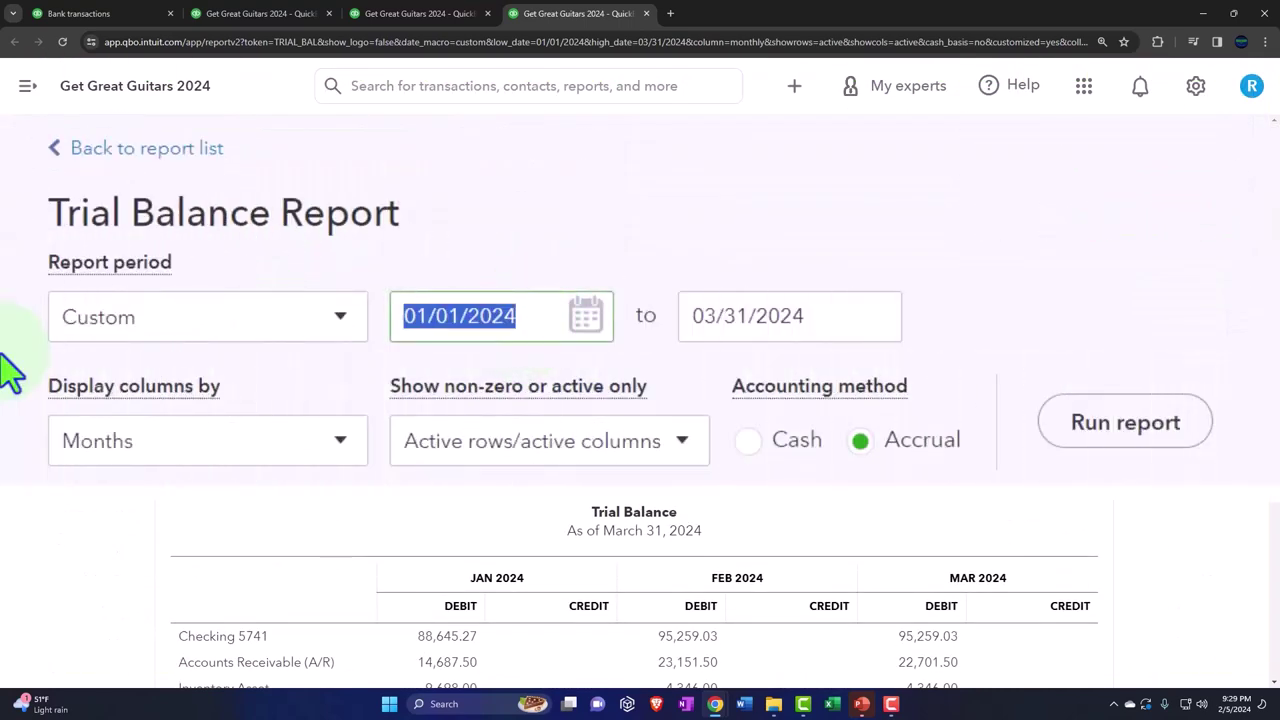
pyautogui.write('02')
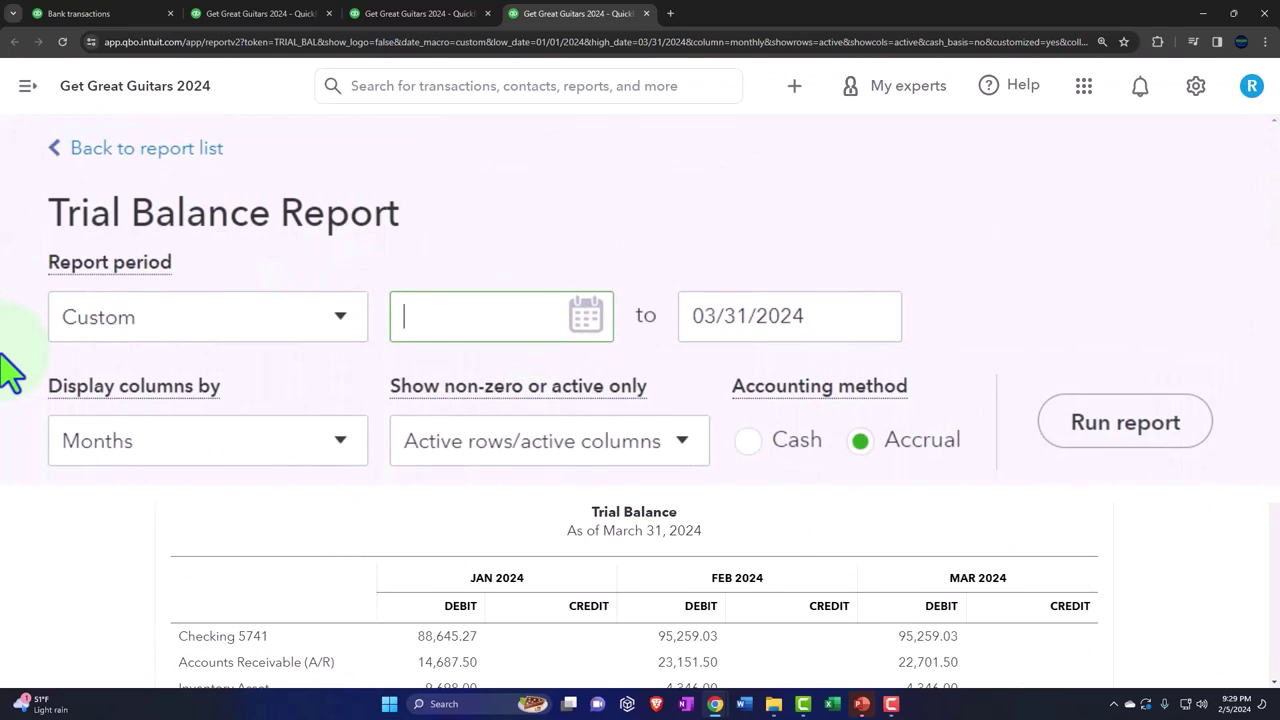
pyautogui.write('010124')
pyautogui.press('Tab')
pyautogui.write('0')
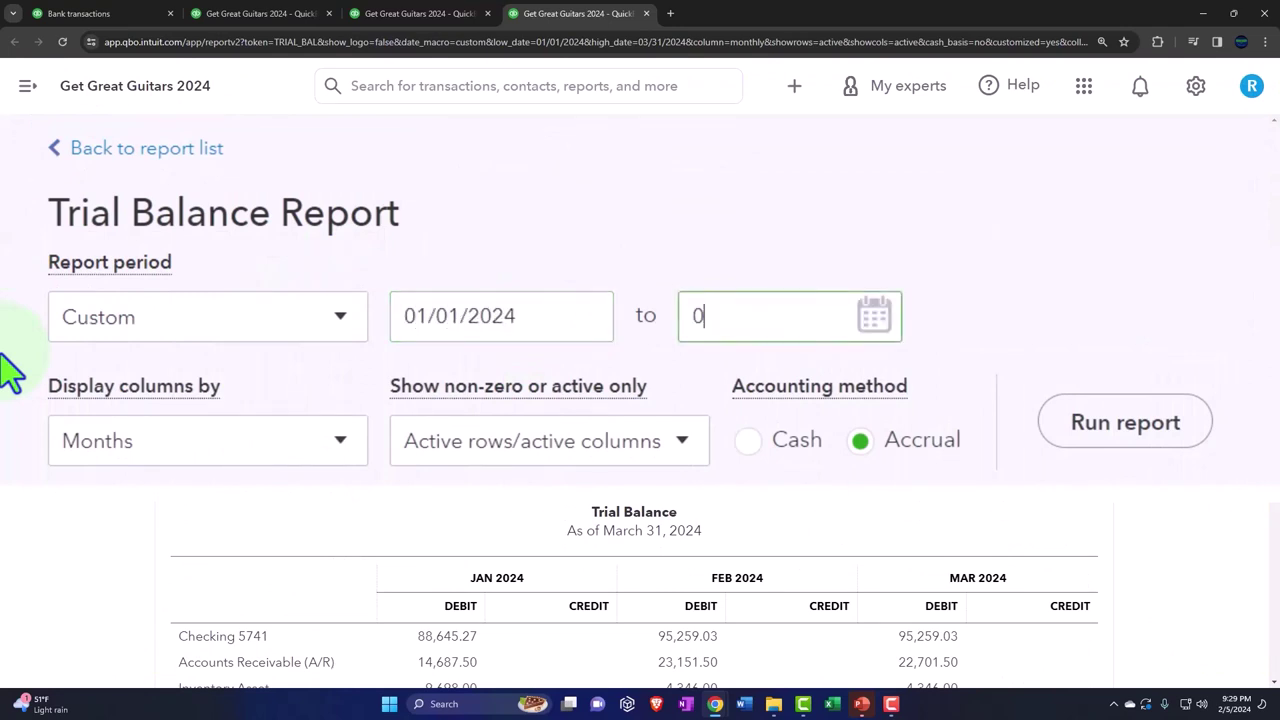
pyautogui.write('22924')
pyautogui.press('Tab')
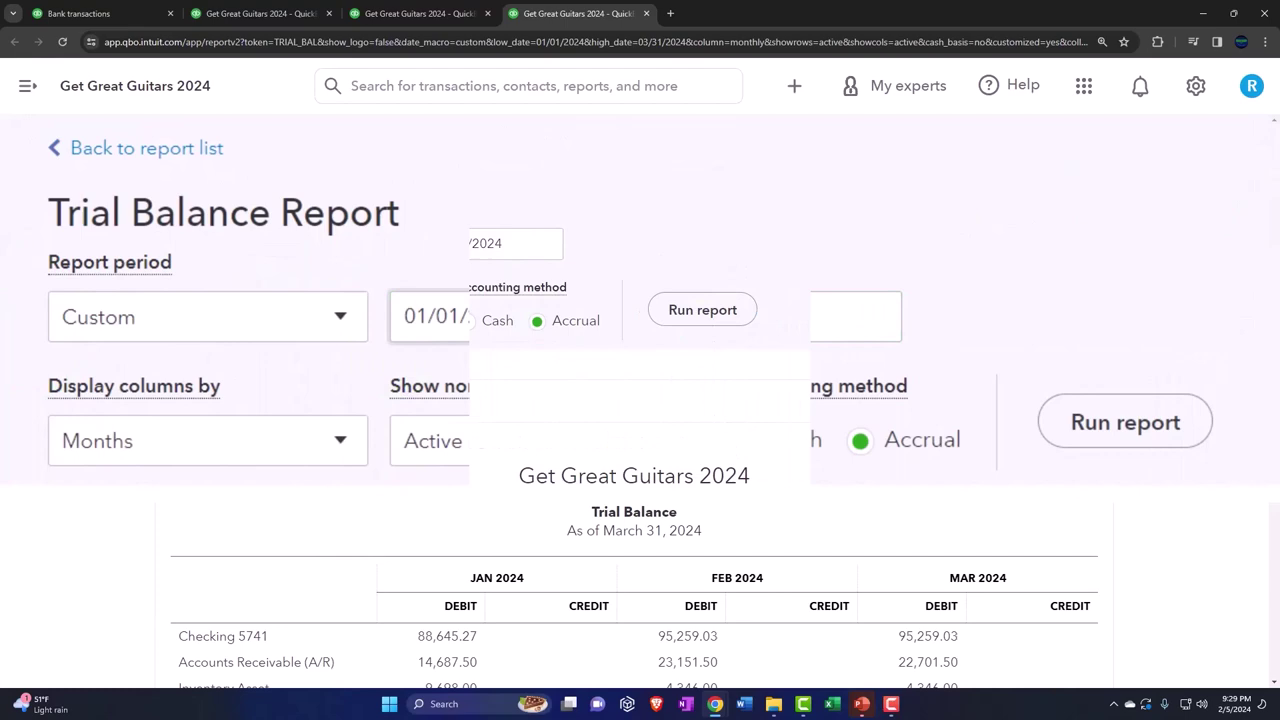
pyautogui.click(702, 310)
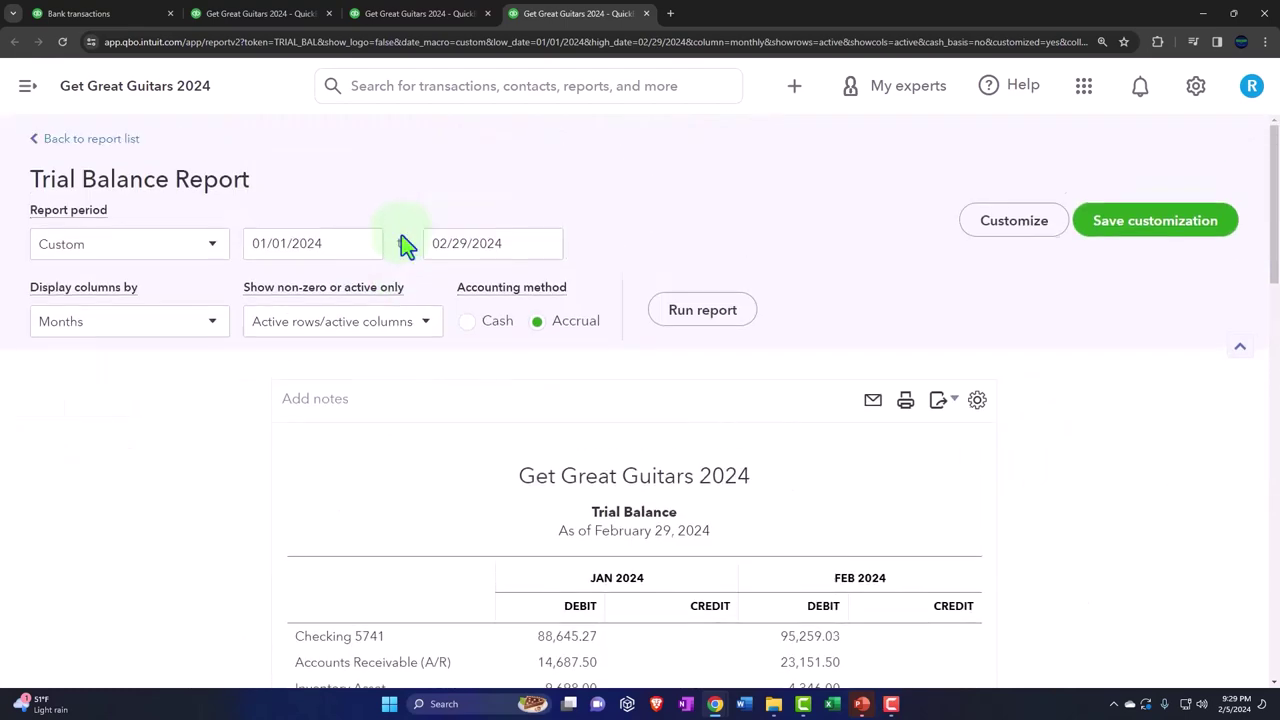
pyautogui.click(366, 283)
# Export the monthly-column trial balance to Excel and open the downloaded workbook for editing
pyautogui.scroll(-2, 366, 280)
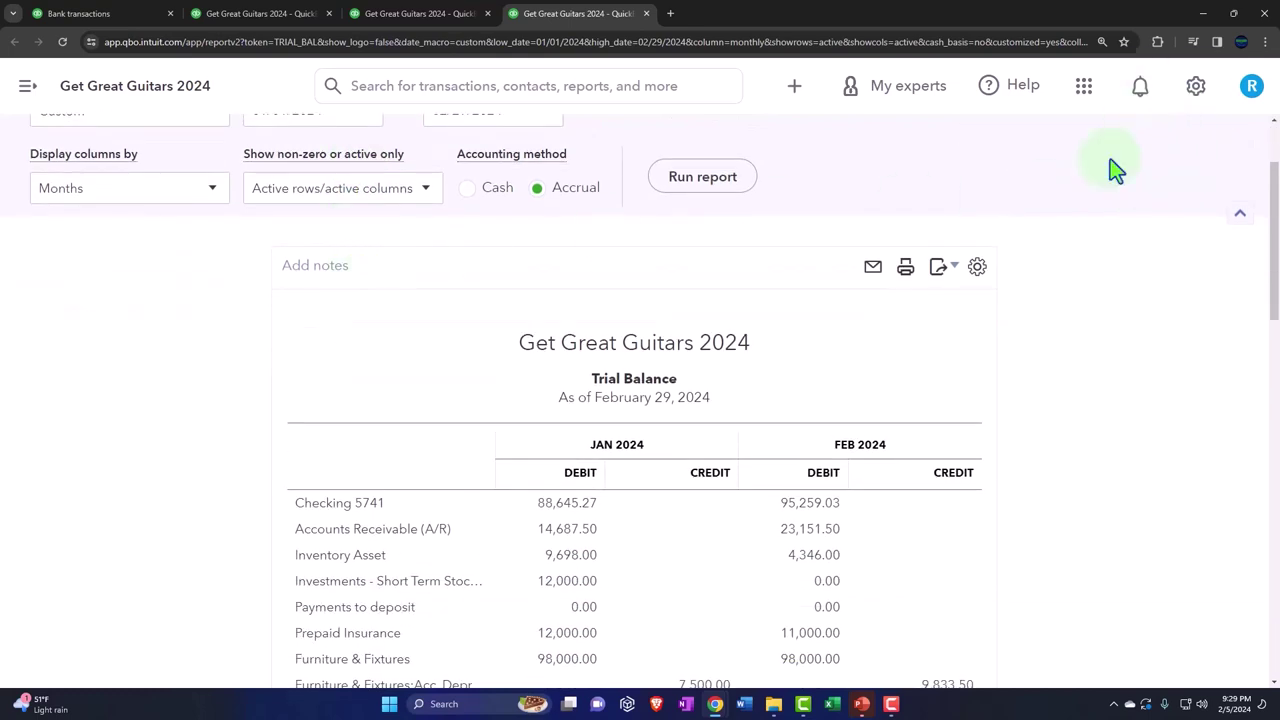
pyautogui.click(950, 268)
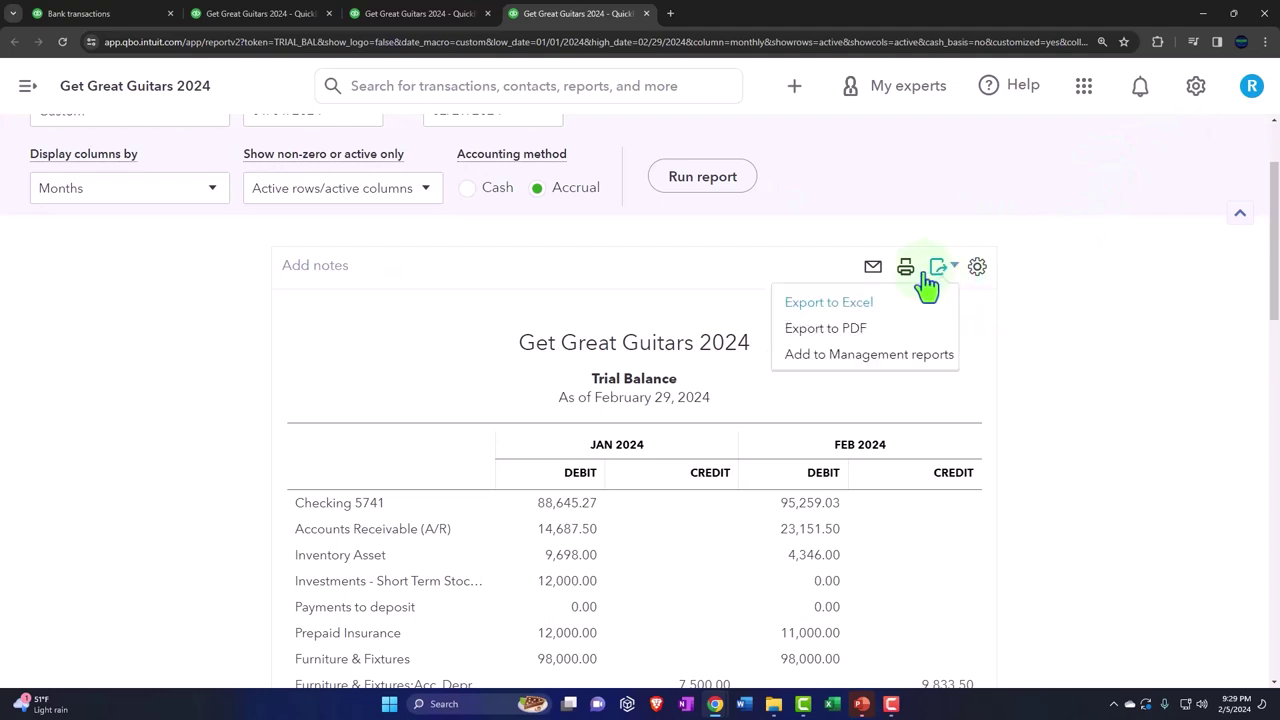
pyautogui.click(846, 302)
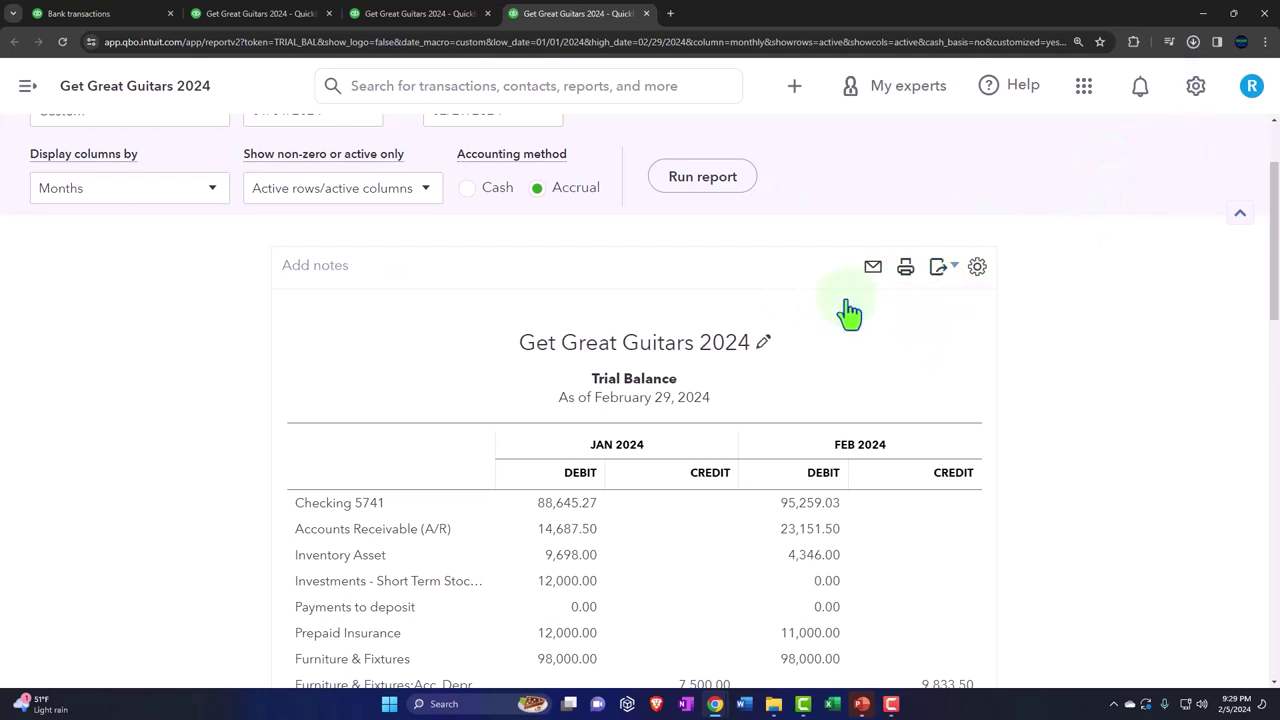
pyautogui.click(1066, 96)
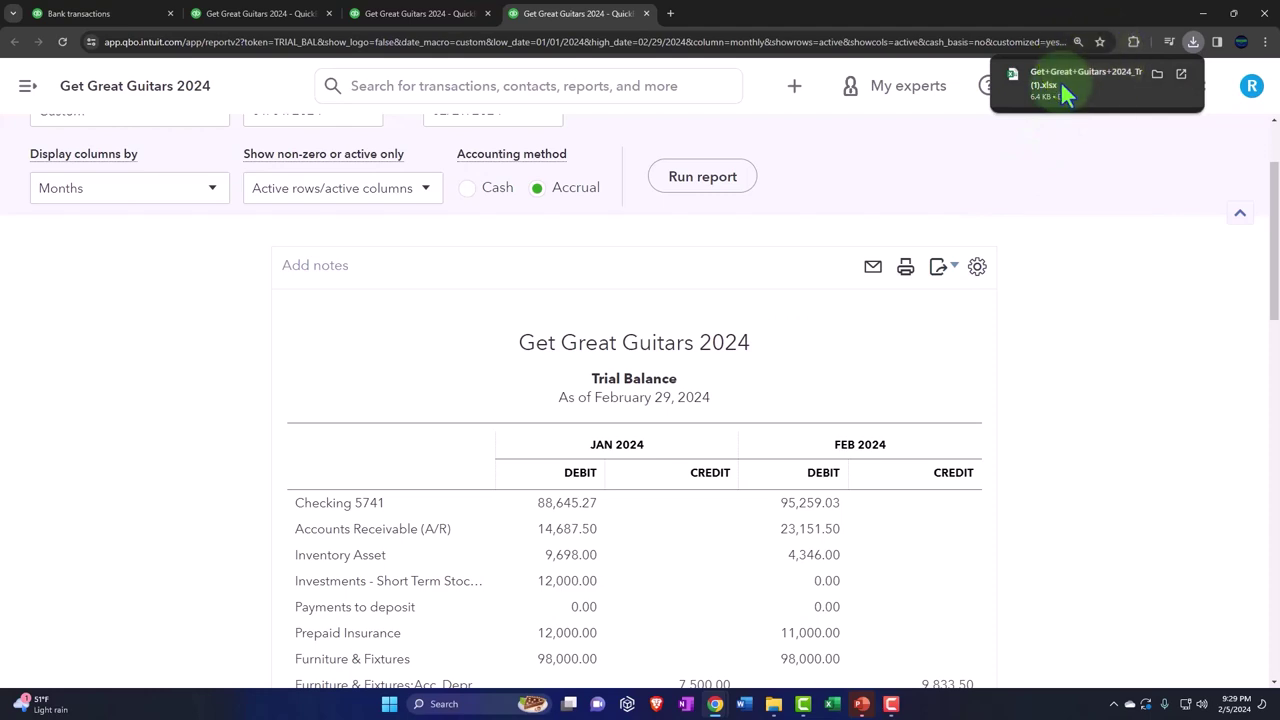
pyautogui.click(1070, 80)
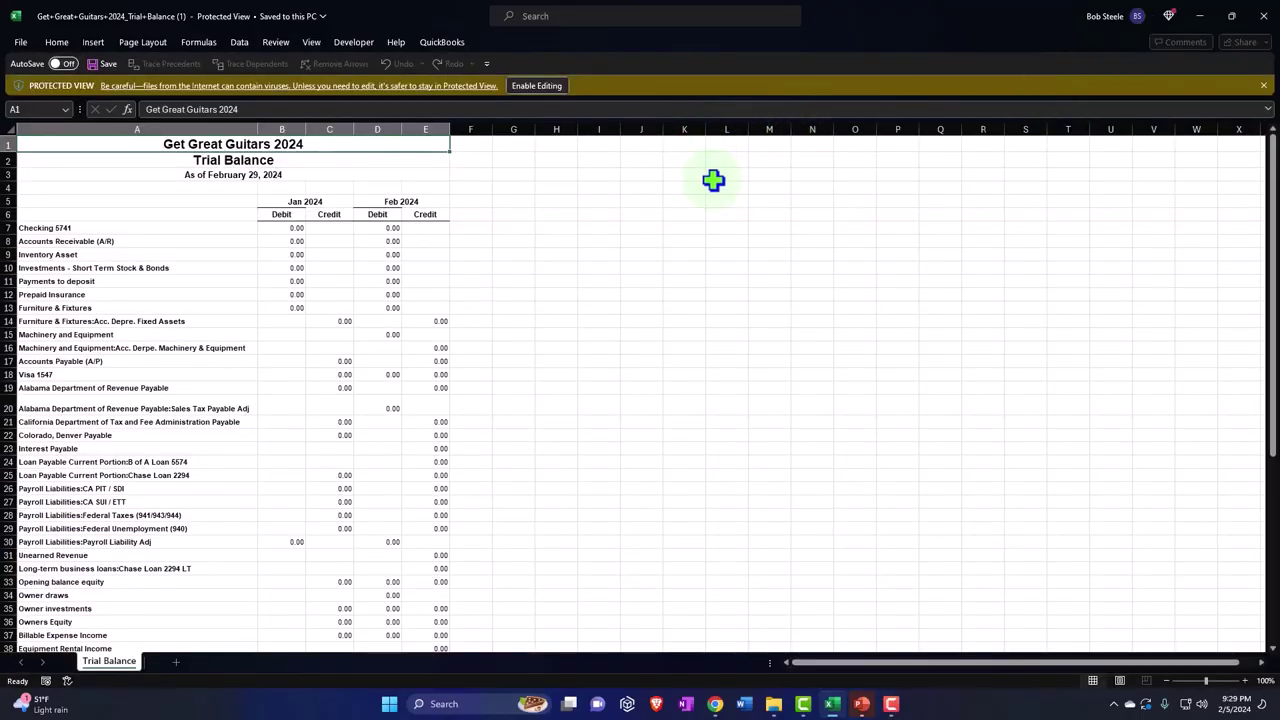
pyautogui.click(524, 87)
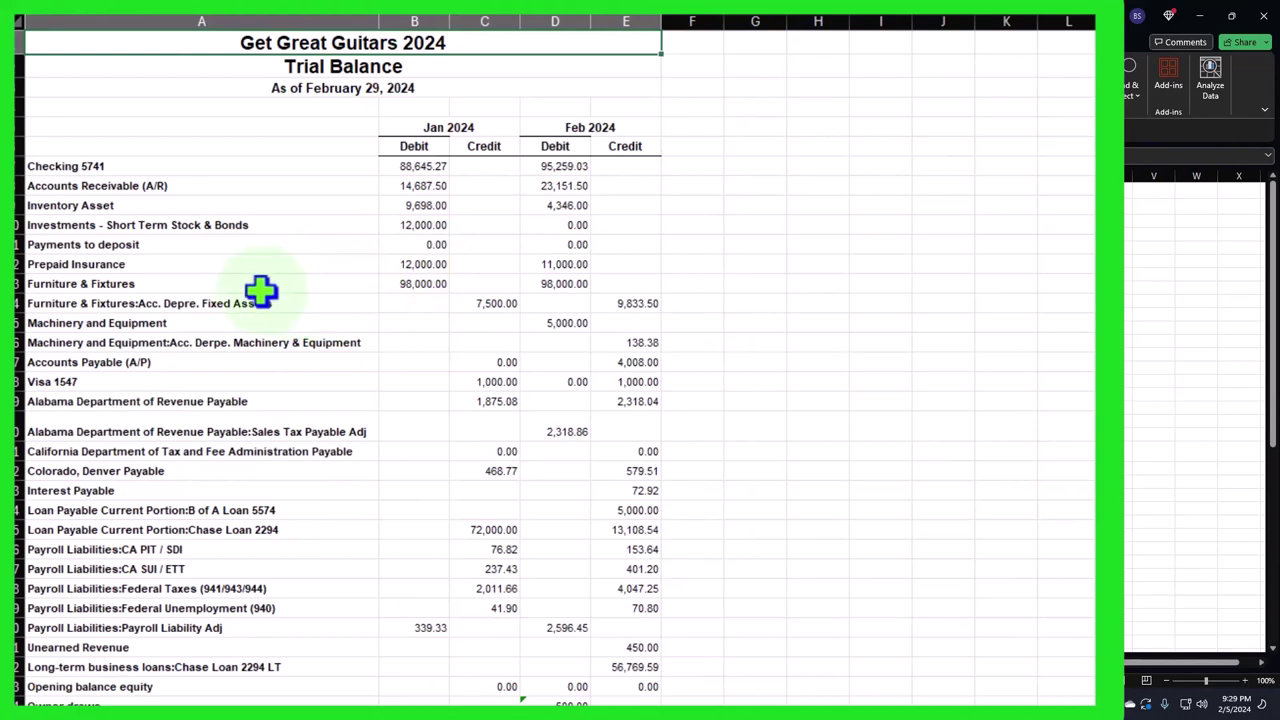
# Overwrite the title in cell A1 with a1a2a1a and close the workbook without saving
pyautogui.press('BackSpace')
pyautogui.write('a1')
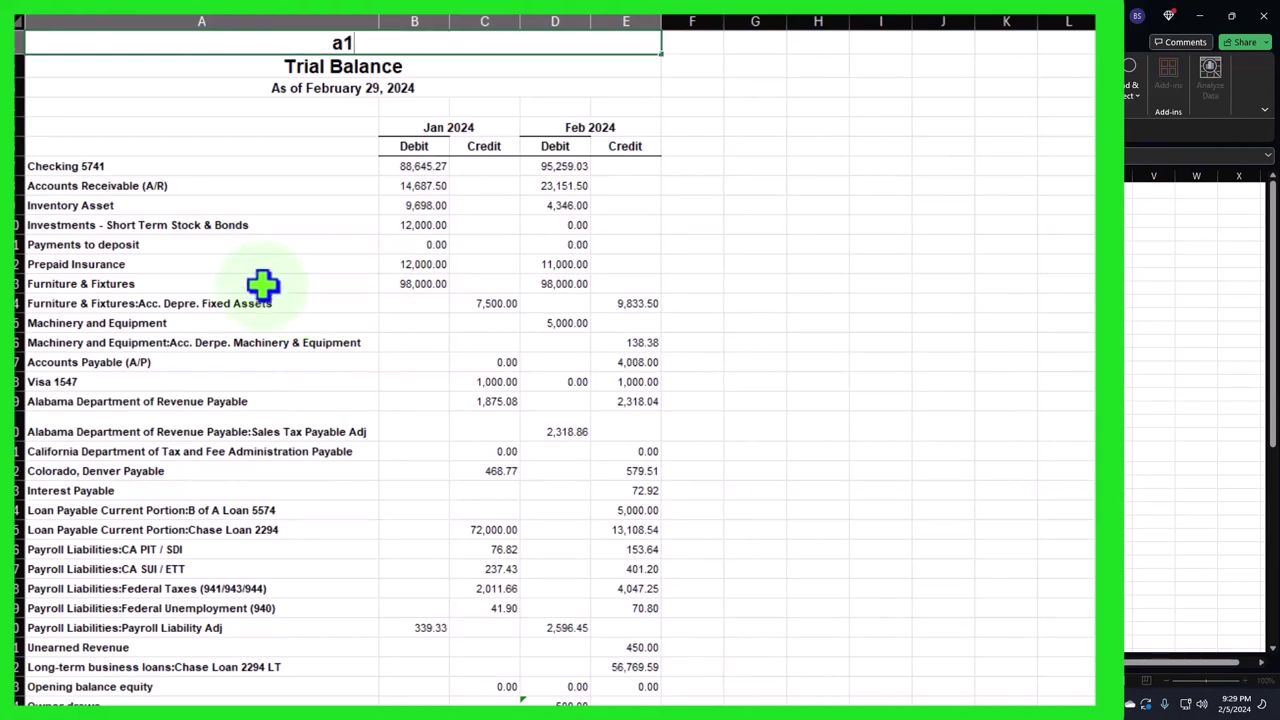
pyautogui.write('a2a1a')
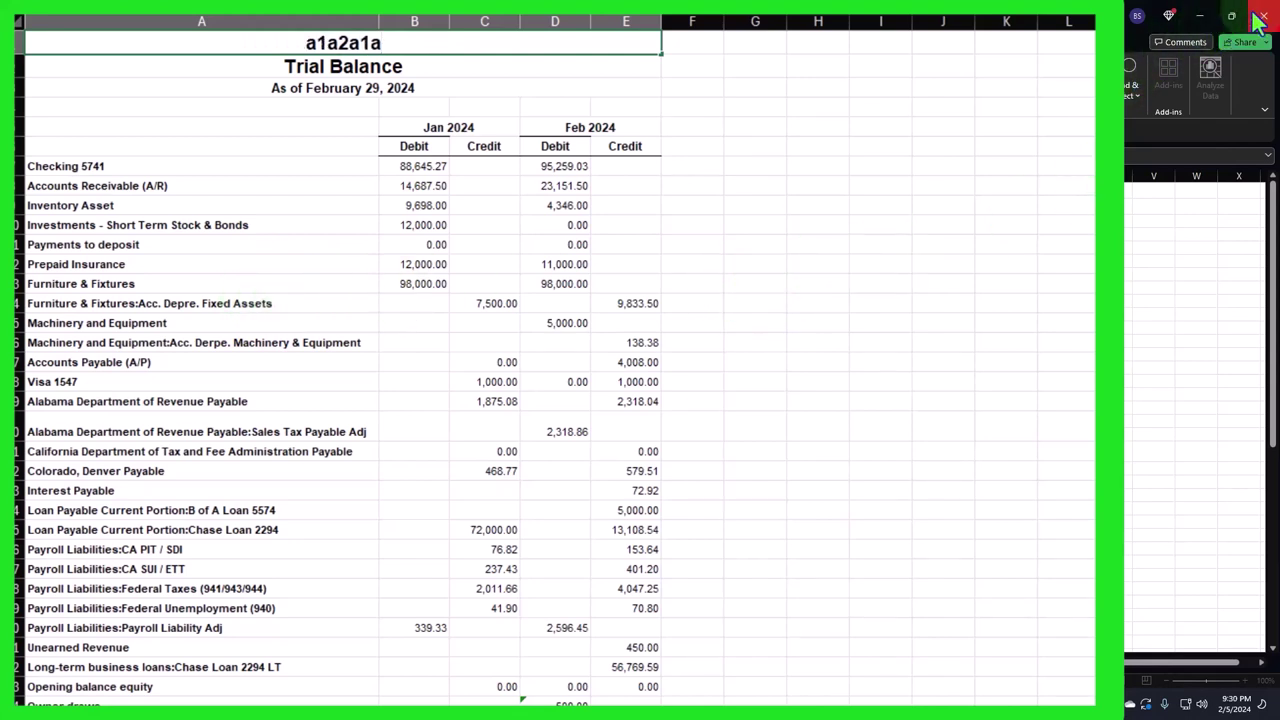
pyautogui.click(1262, 18)
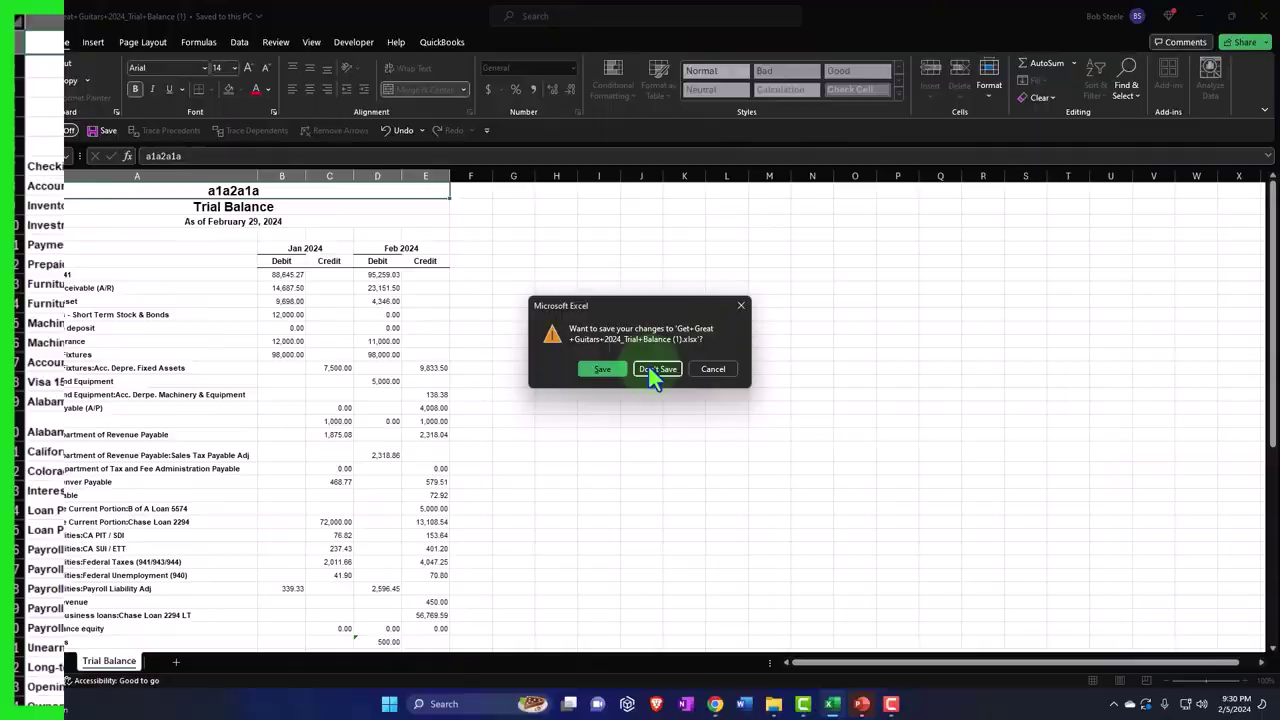
pyautogui.click(652, 371)
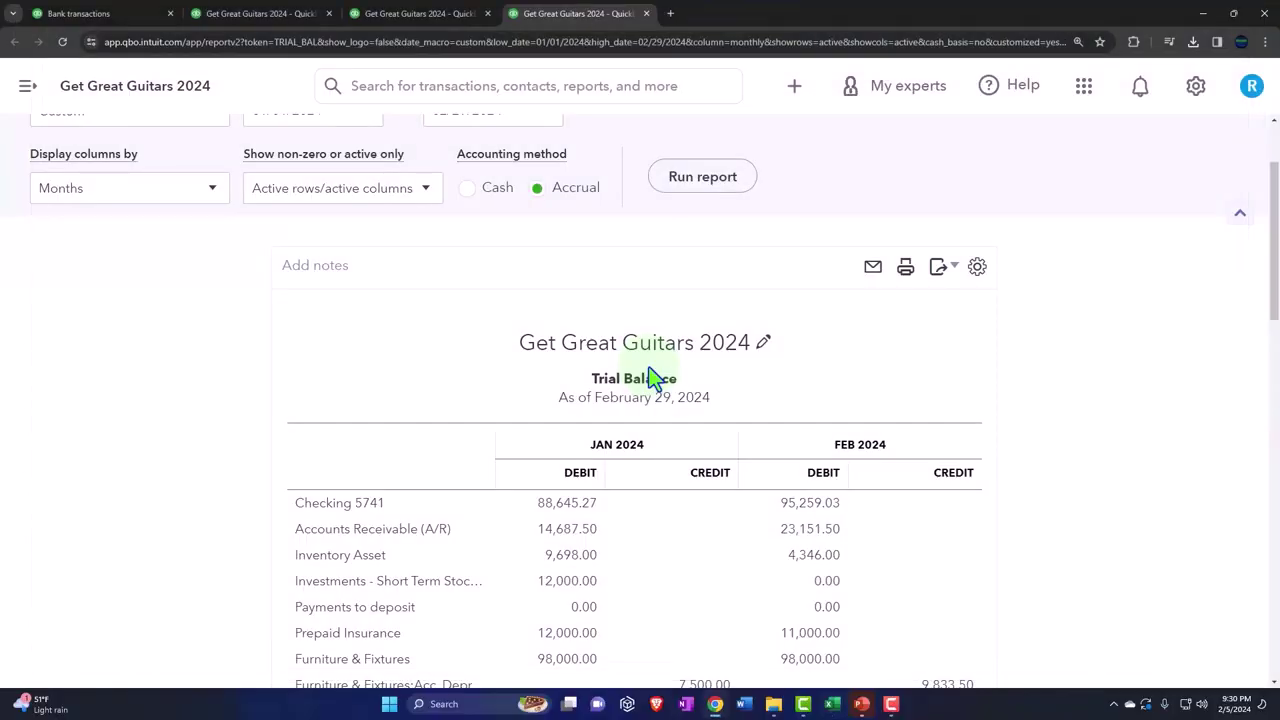
# Display the trial balance columns as Total Only and rerun the report
pyautogui.click(191, 198)
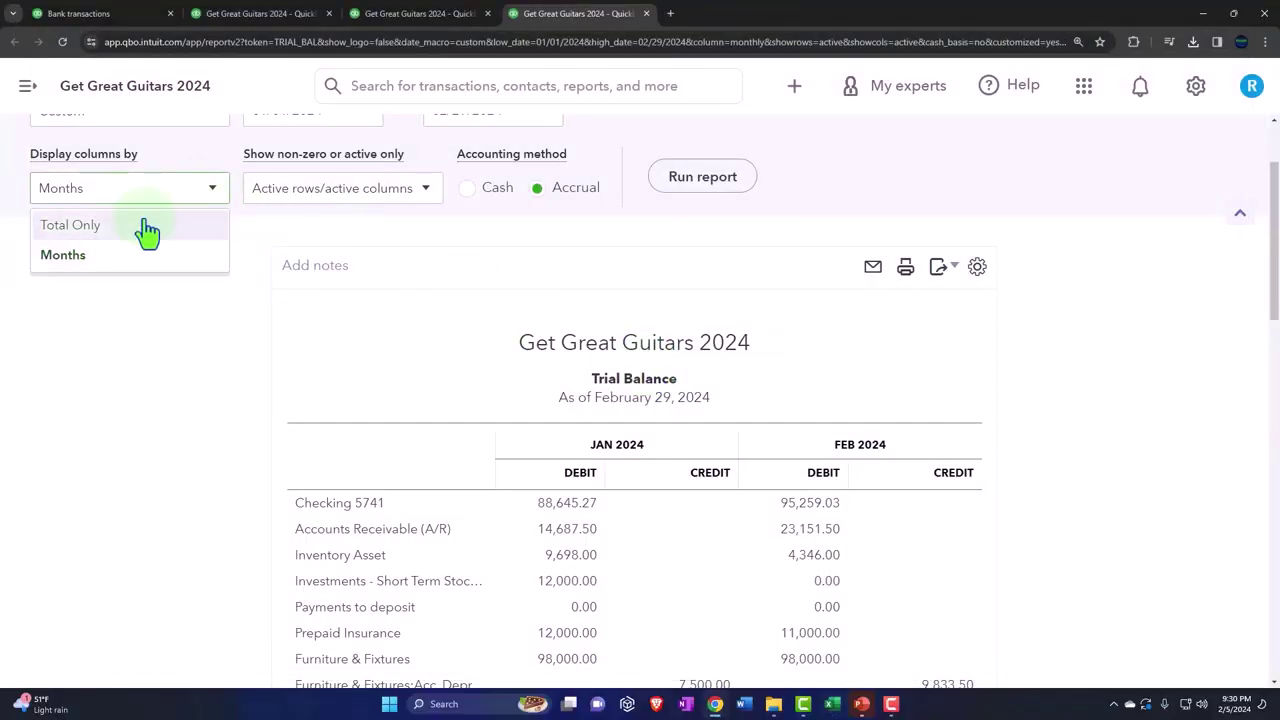
pyautogui.click(147, 226)
pyautogui.click(702, 186)
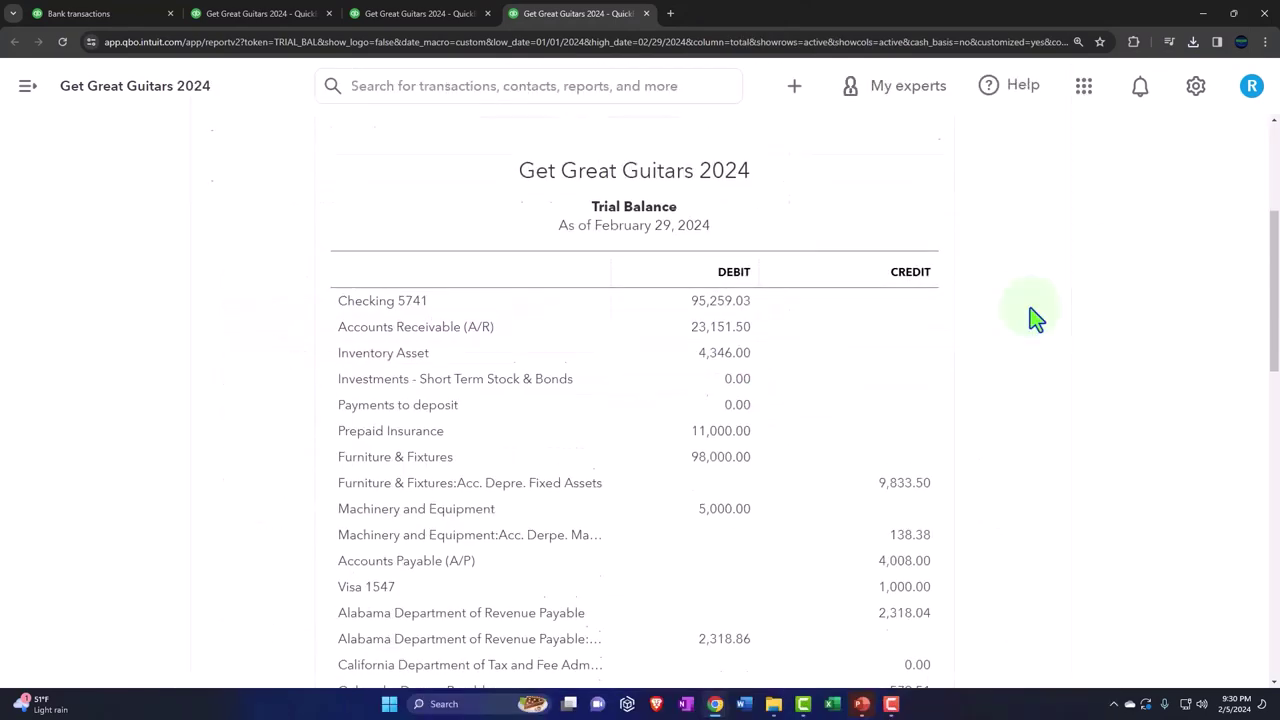
# Export the total-only trial balance as of February 29, 2024 to Excel and open the downloaded workbook for editing
pyautogui.scroll(3, 1031, 317)
pyautogui.click(912, 362)
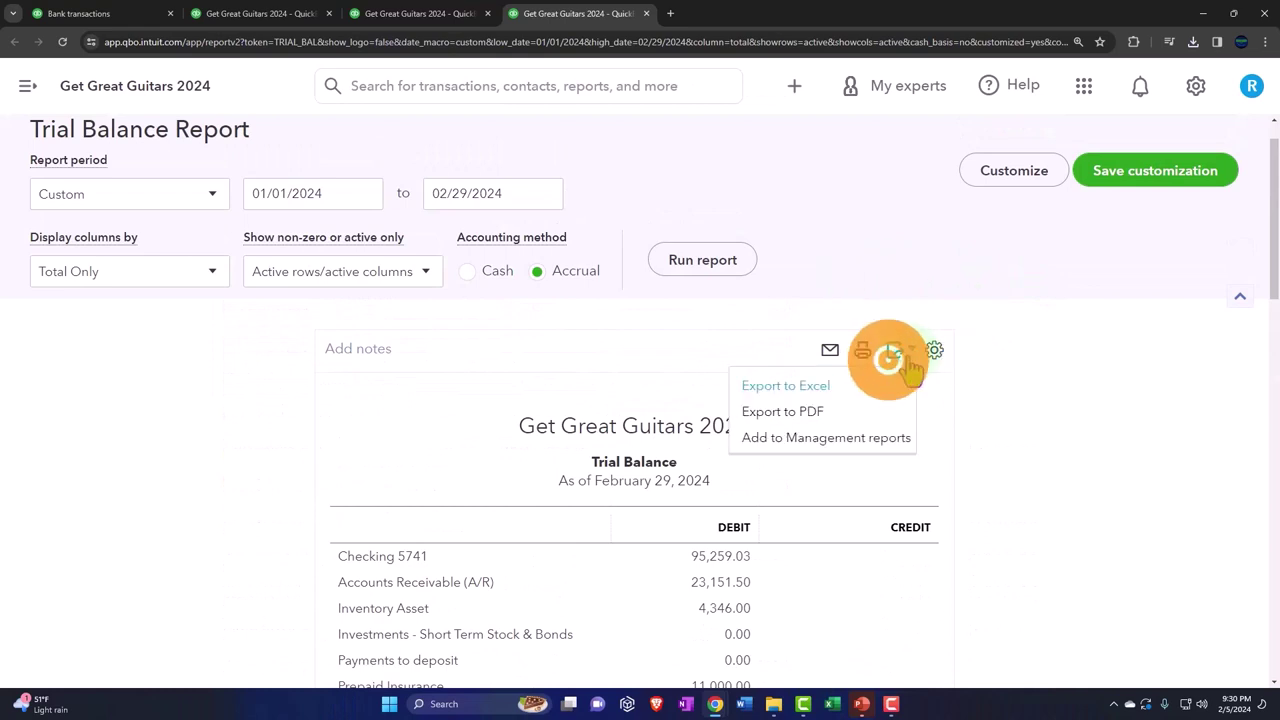
pyautogui.click(862, 388)
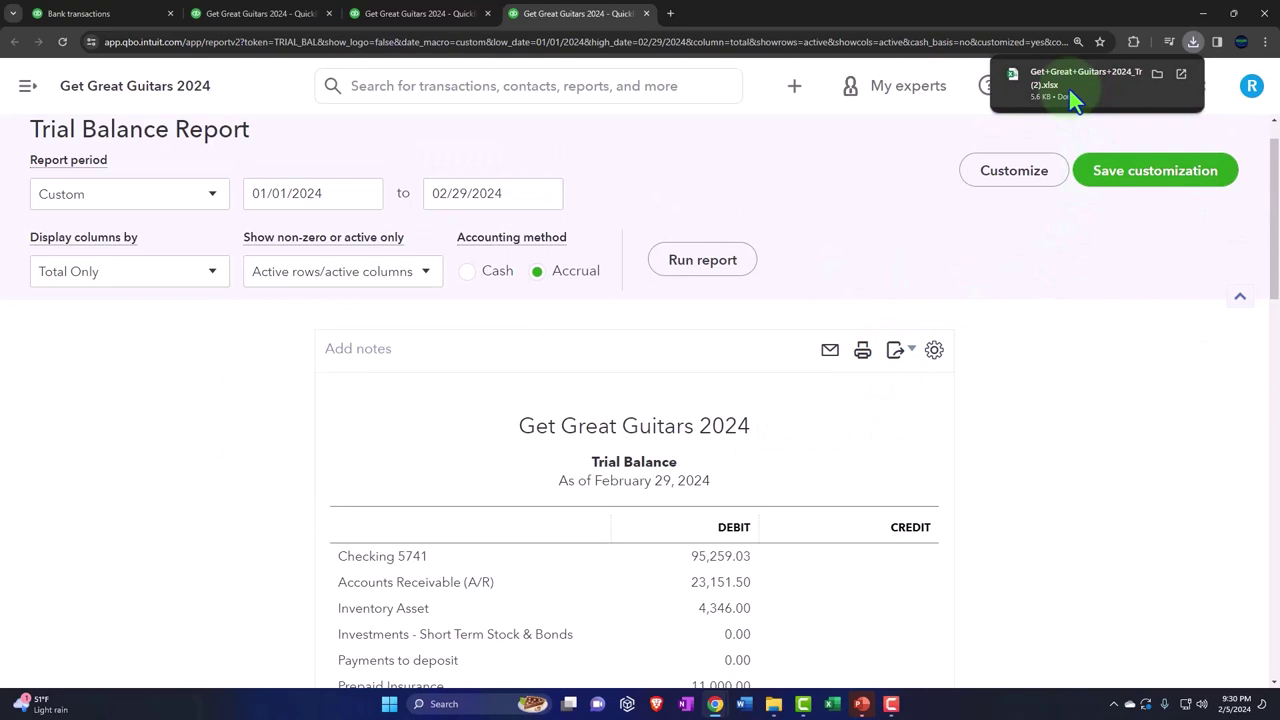
pyautogui.click(1064, 90)
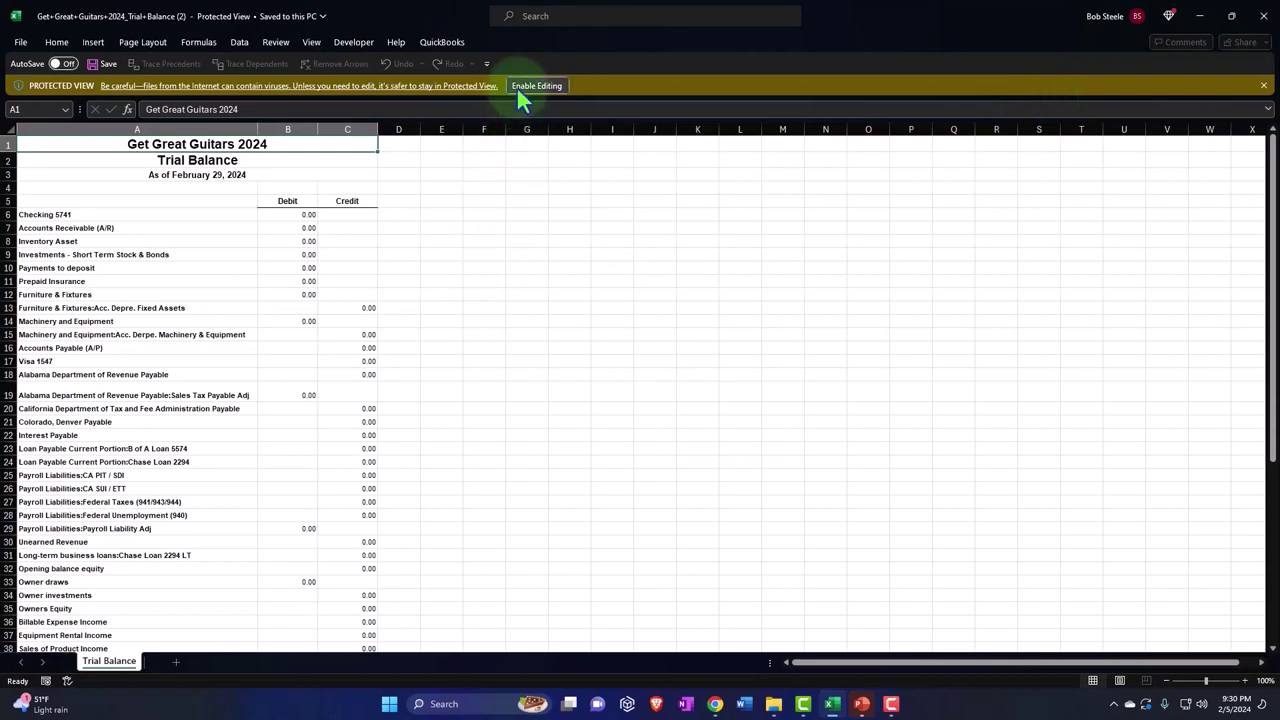
pyautogui.click(536, 86)
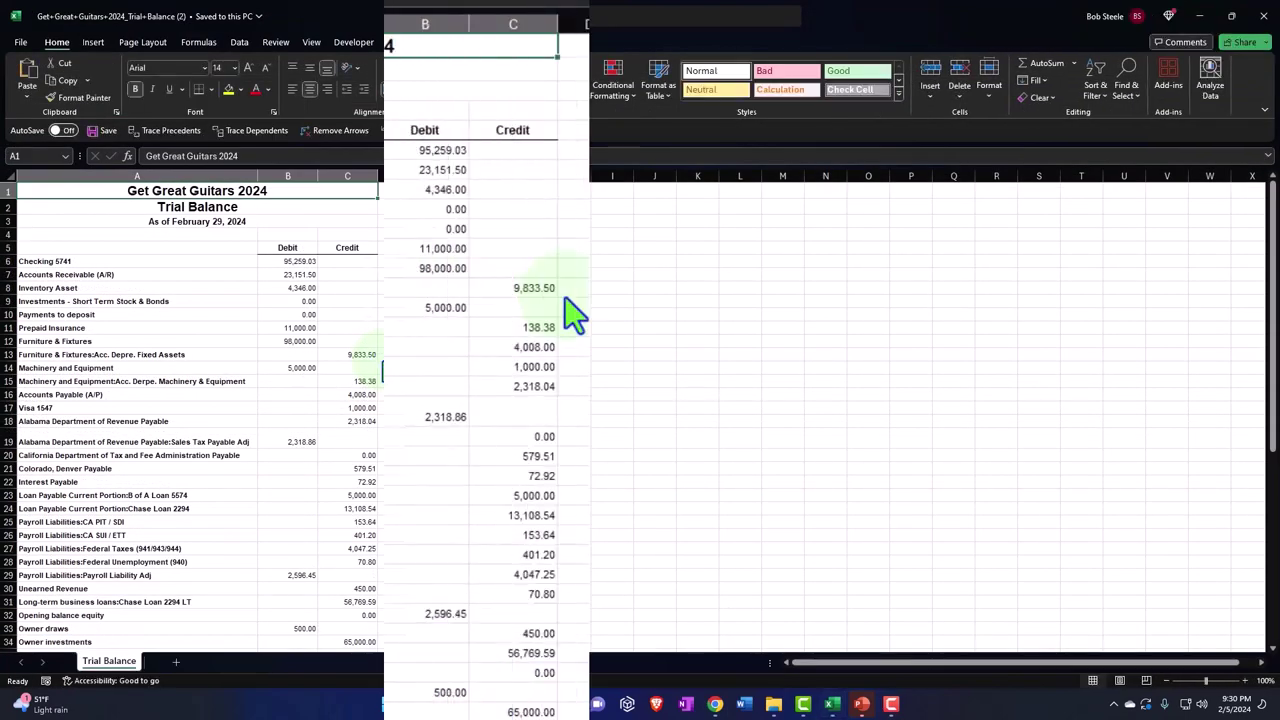
# Examine the account names and their debit and credit columns in the upper rows of the Trial Balance worksheet
pyautogui.click(215, 396)
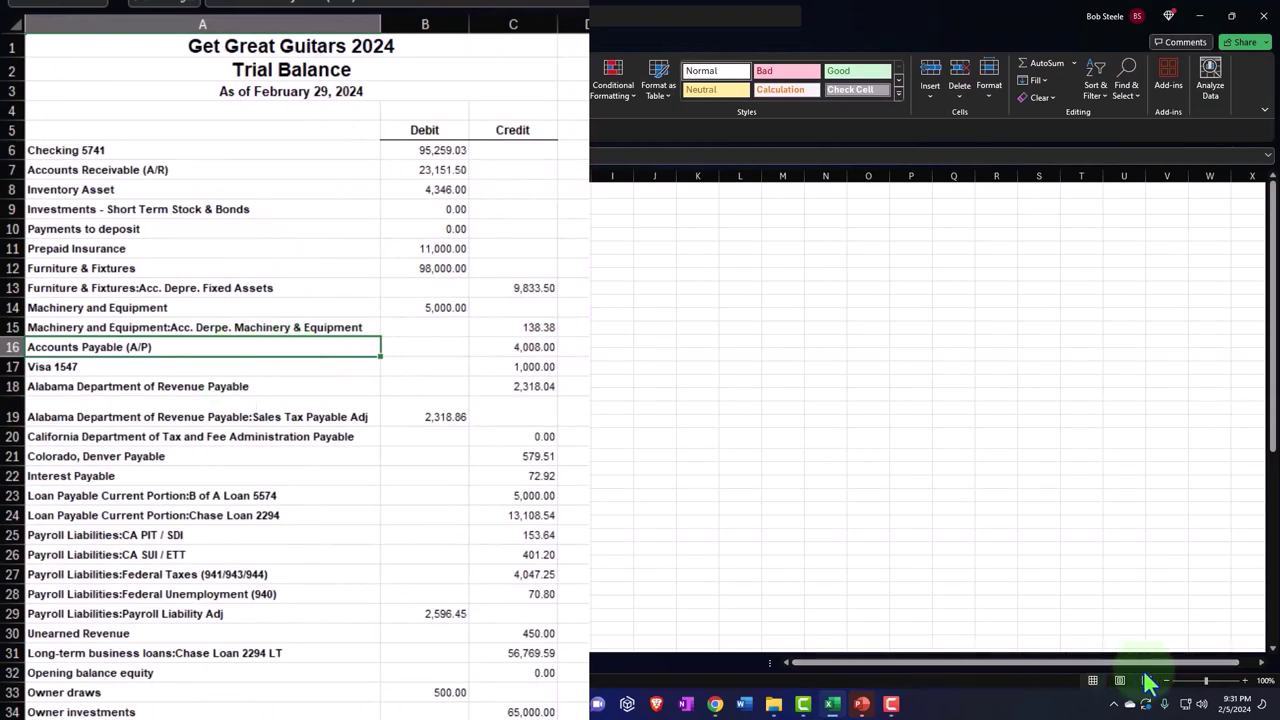
pyautogui.click(490, 452)
pyautogui.scroll(1, 400, 457)
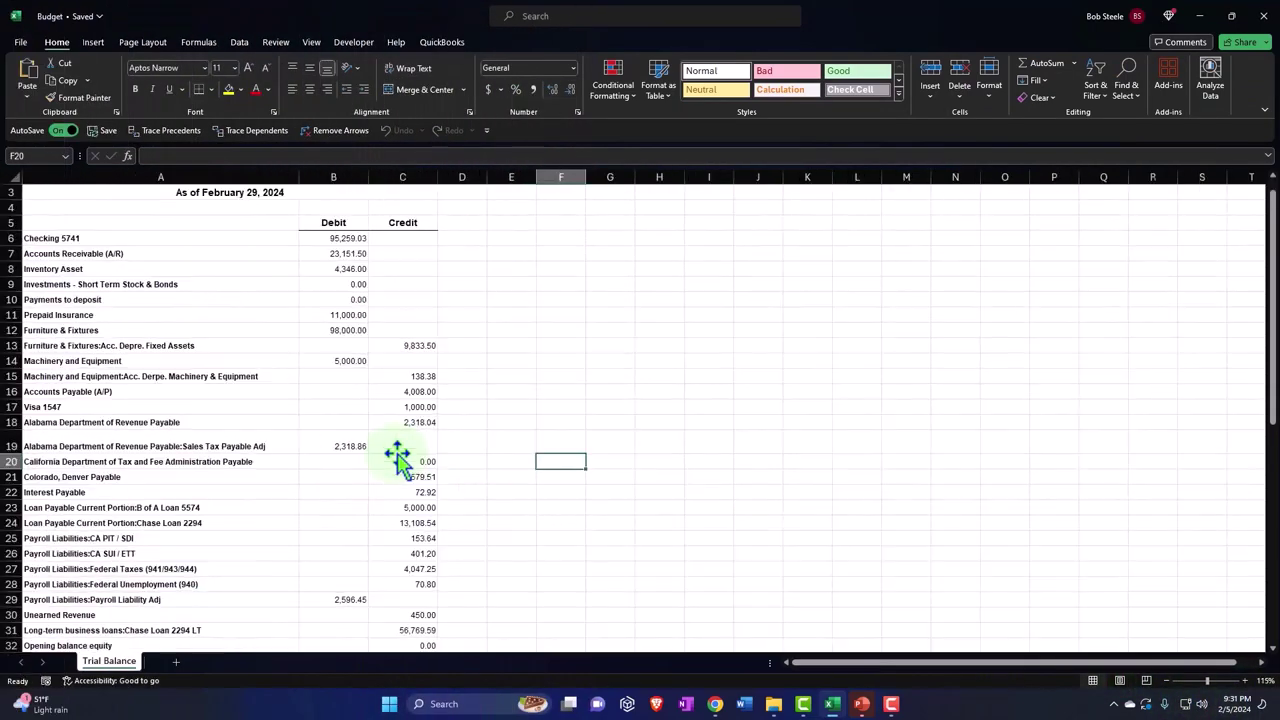
pyautogui.scroll(3, 397, 458)
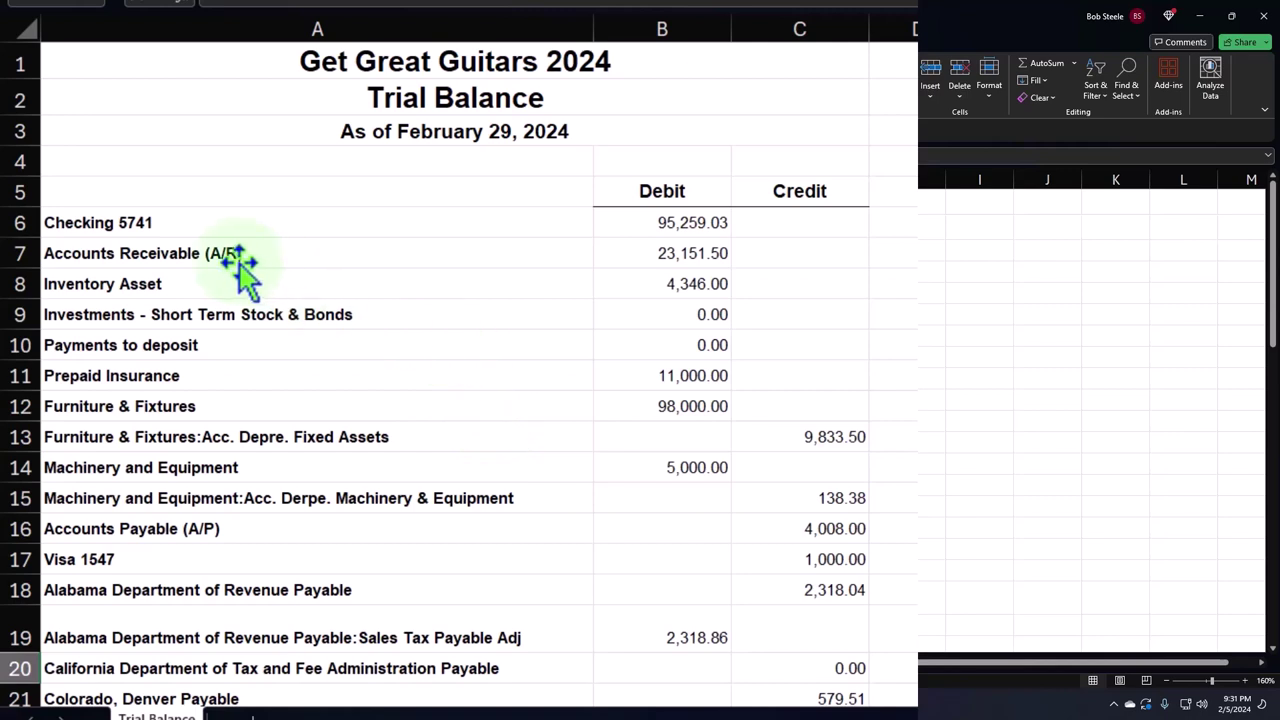
pyautogui.click(188, 245)
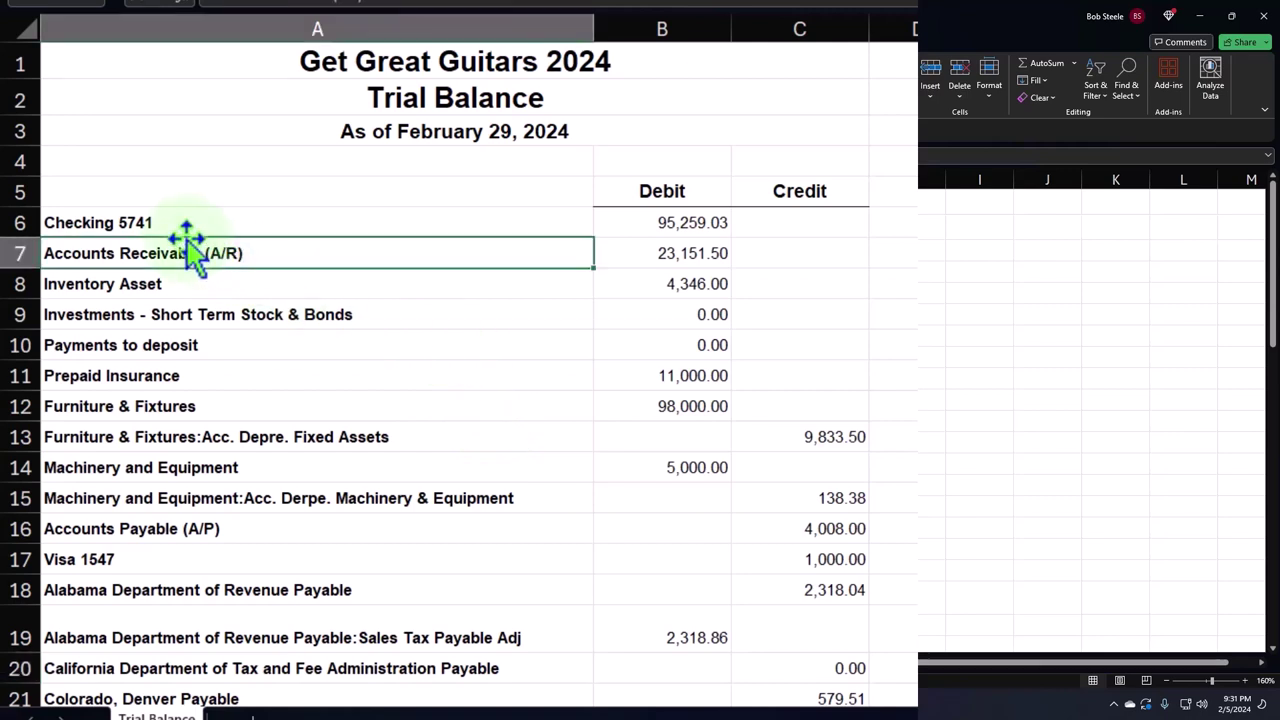
pyautogui.press('Right')
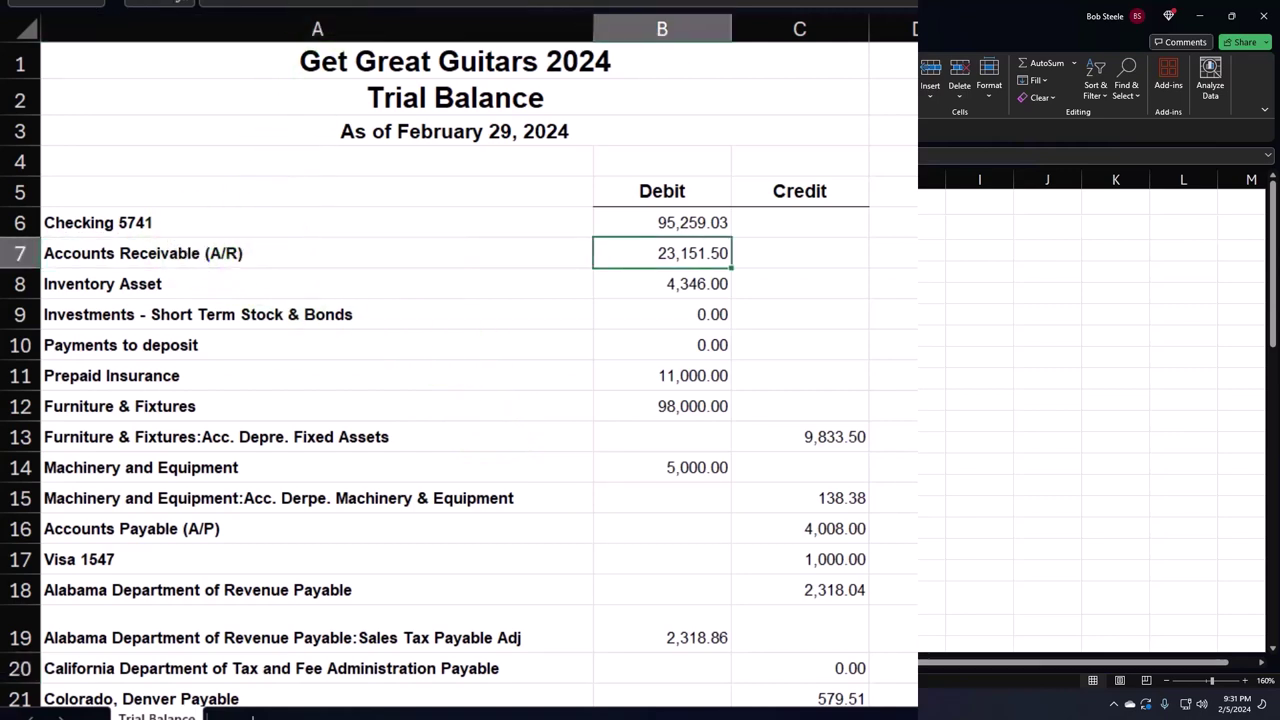
pyautogui.click(286, 286)
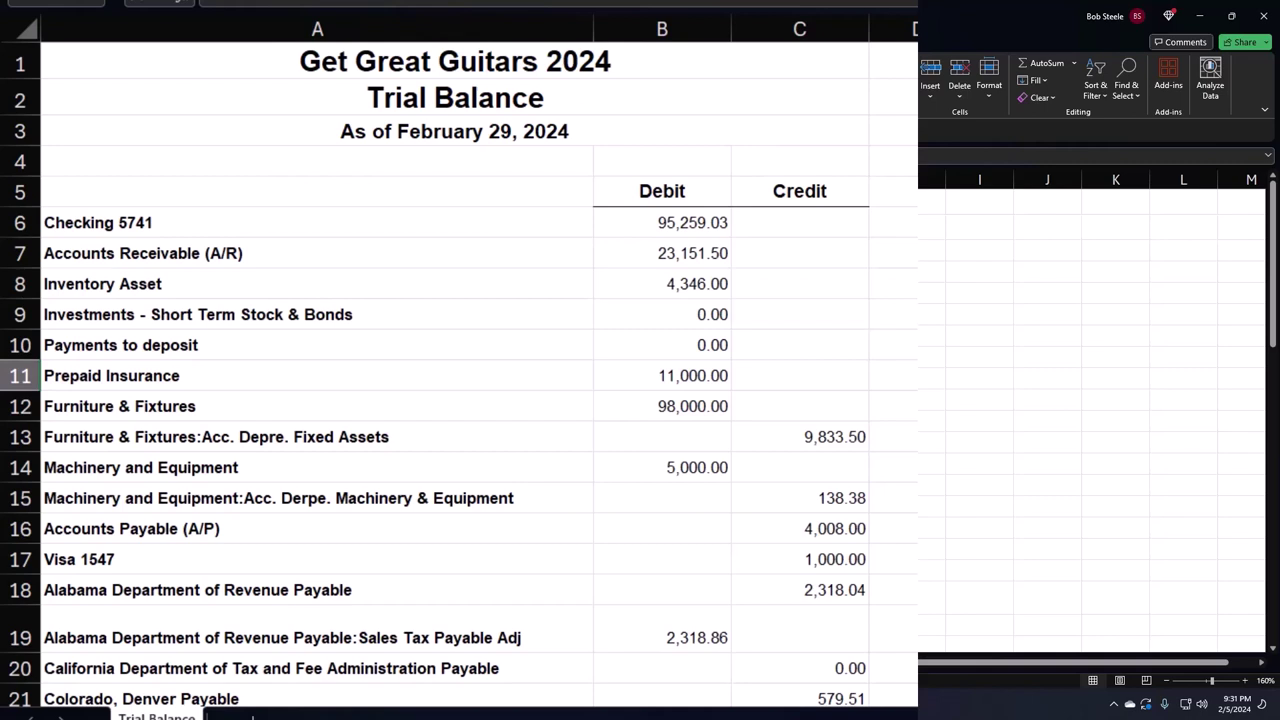
pyautogui.click(790, 357)
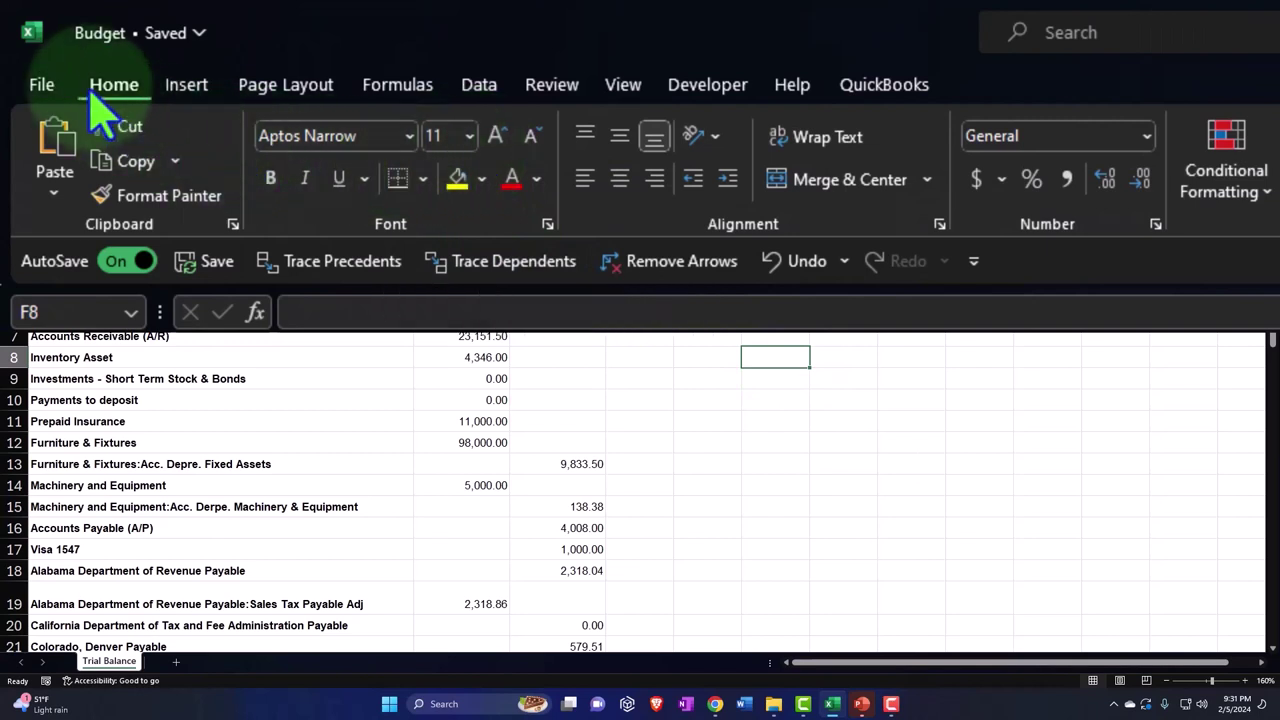
# Copy the plain formatting of blank cell F8 onto the entire Trial Balance worksheet
pyautogui.click(150, 196)
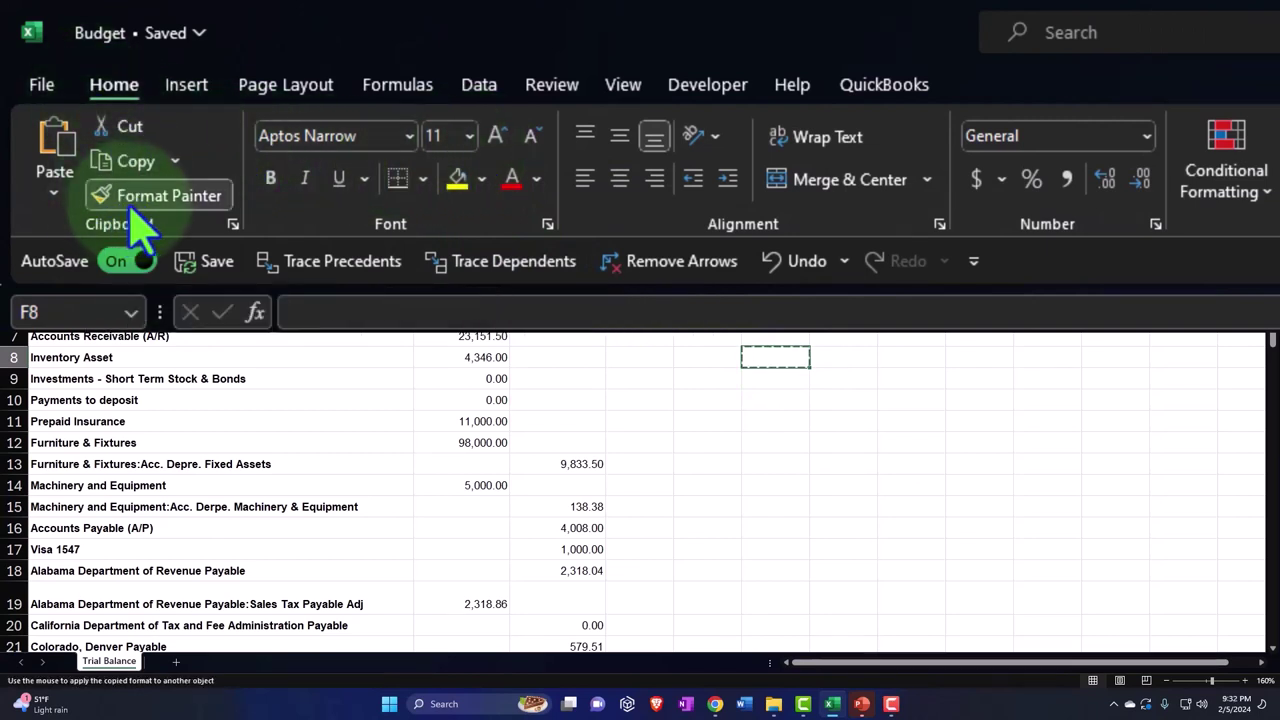
pyautogui.click(8, 328)
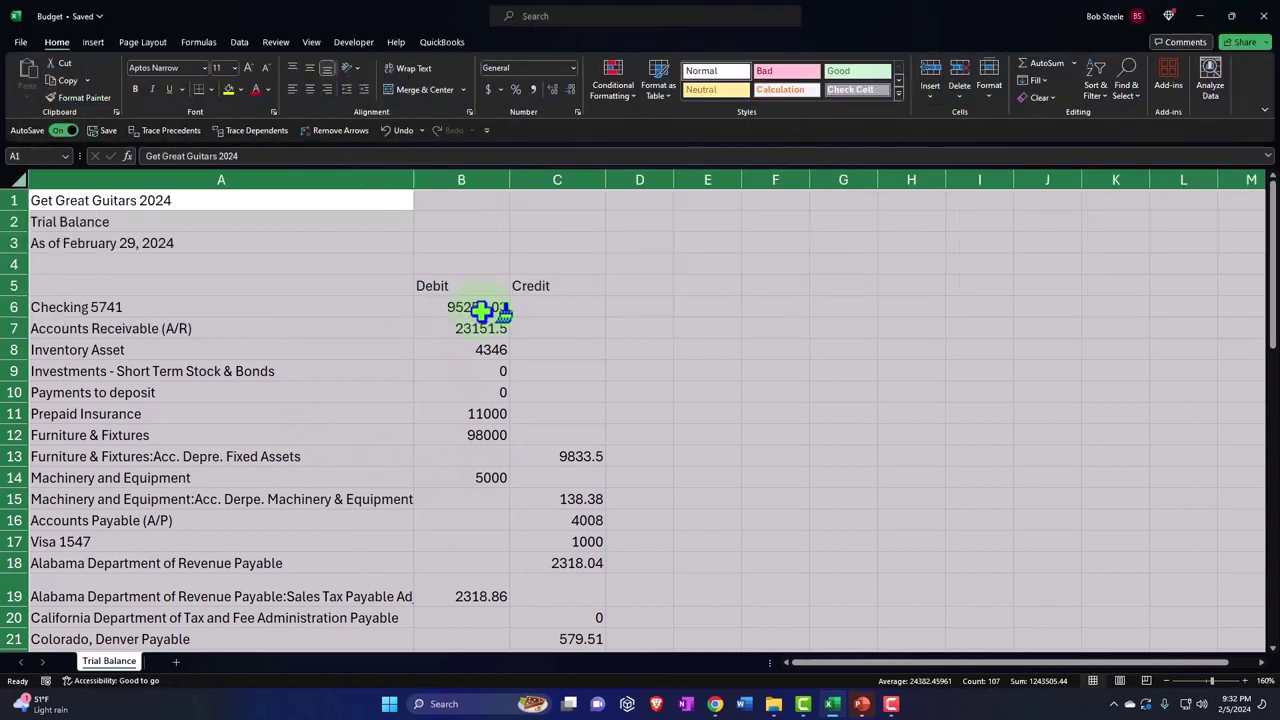
# Format the whole sheet as Currency with red bracketed negatives, no symbol and 0 decimal places, and make everything bold
pyautogui.rightClick(711, 284)
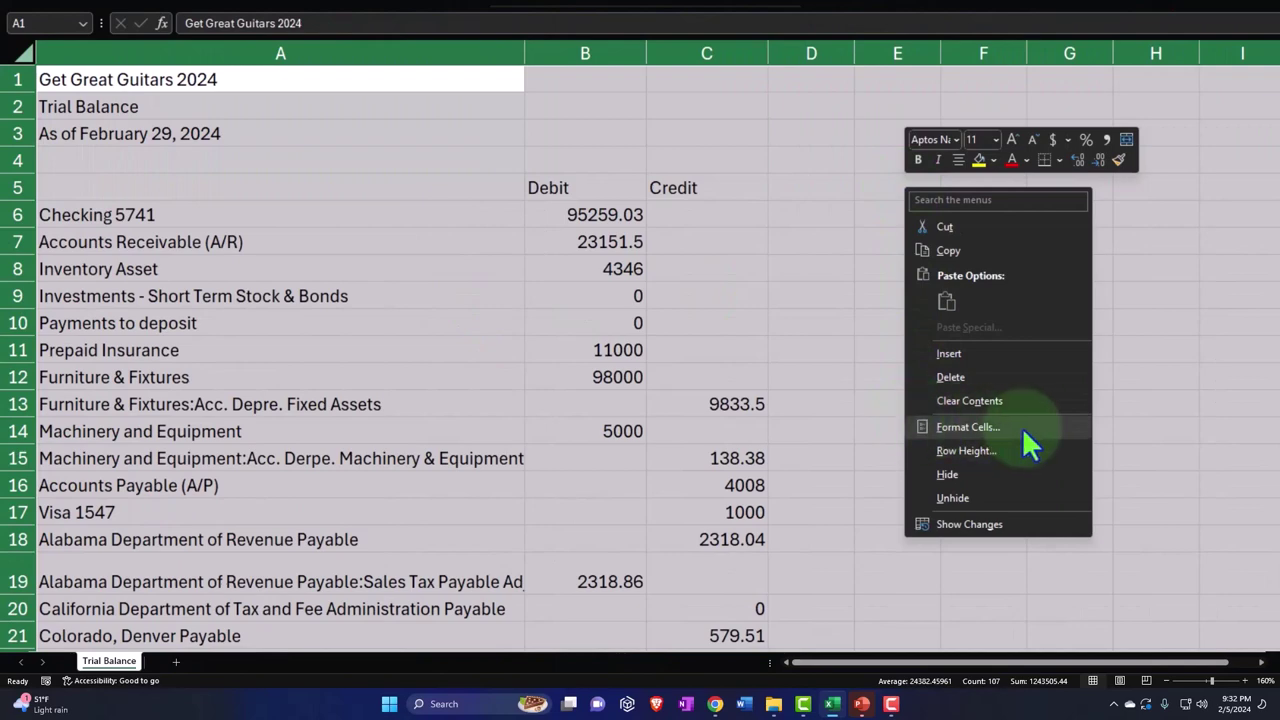
pyautogui.press('Escape')
pyautogui.hotkey('ctrl', '1')
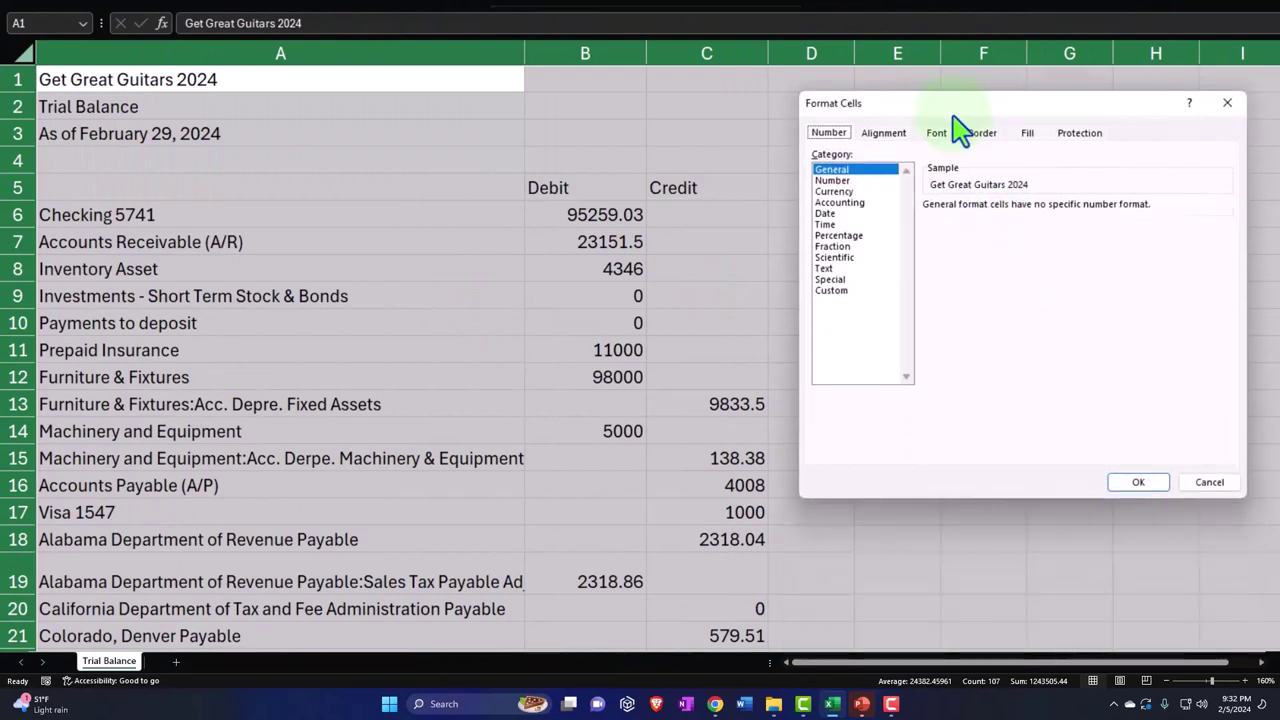
pyautogui.moveTo(952, 114); pyautogui.dragTo(952, 85)
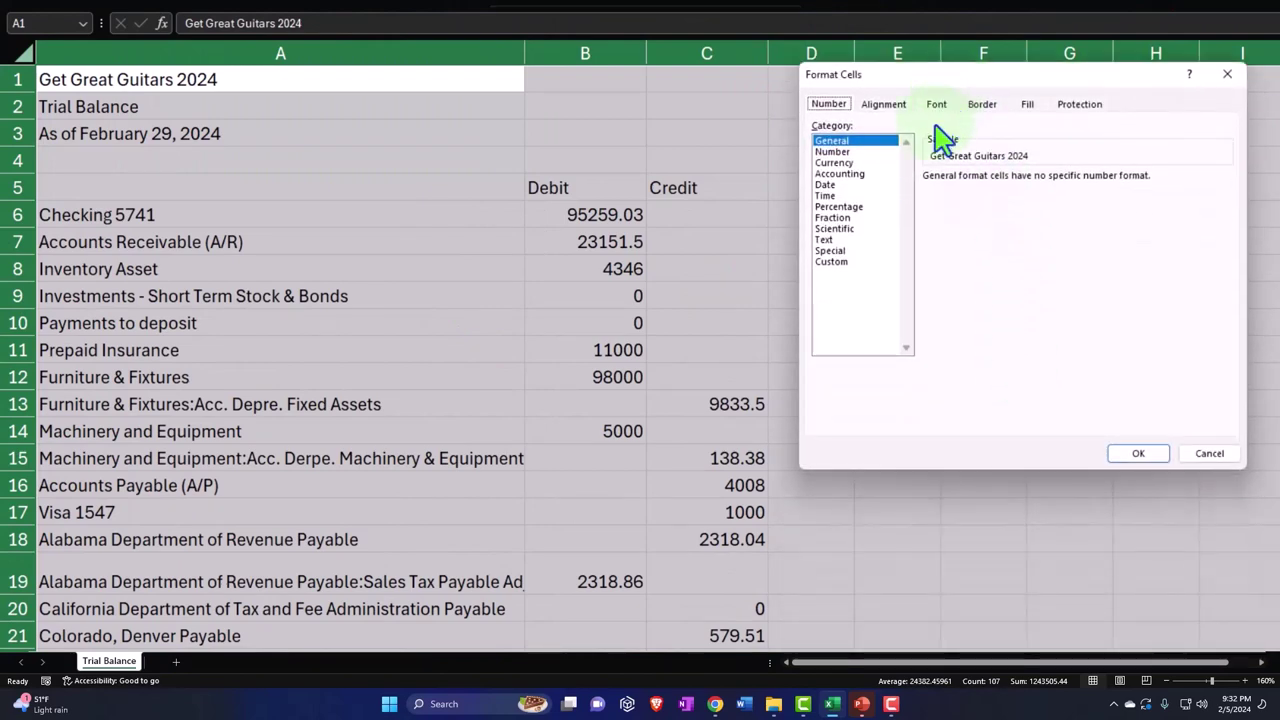
pyautogui.click(848, 163)
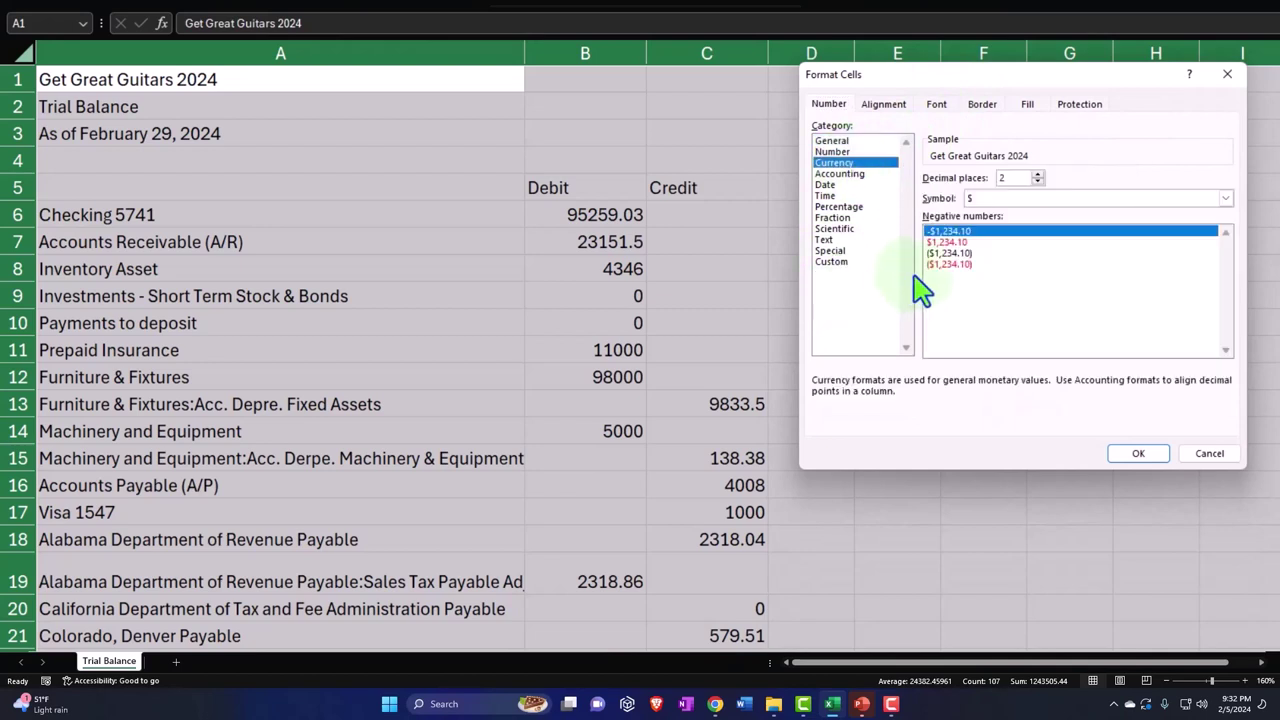
pyautogui.click(958, 264)
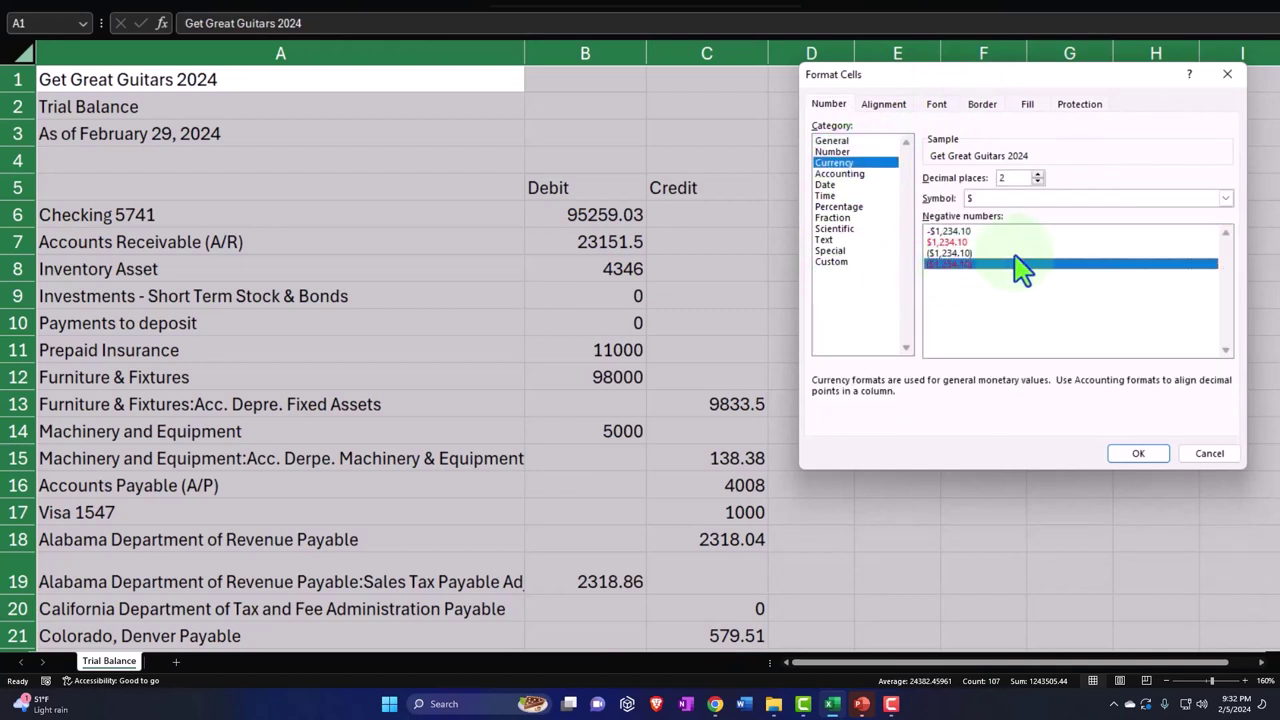
pyautogui.click(1073, 201)
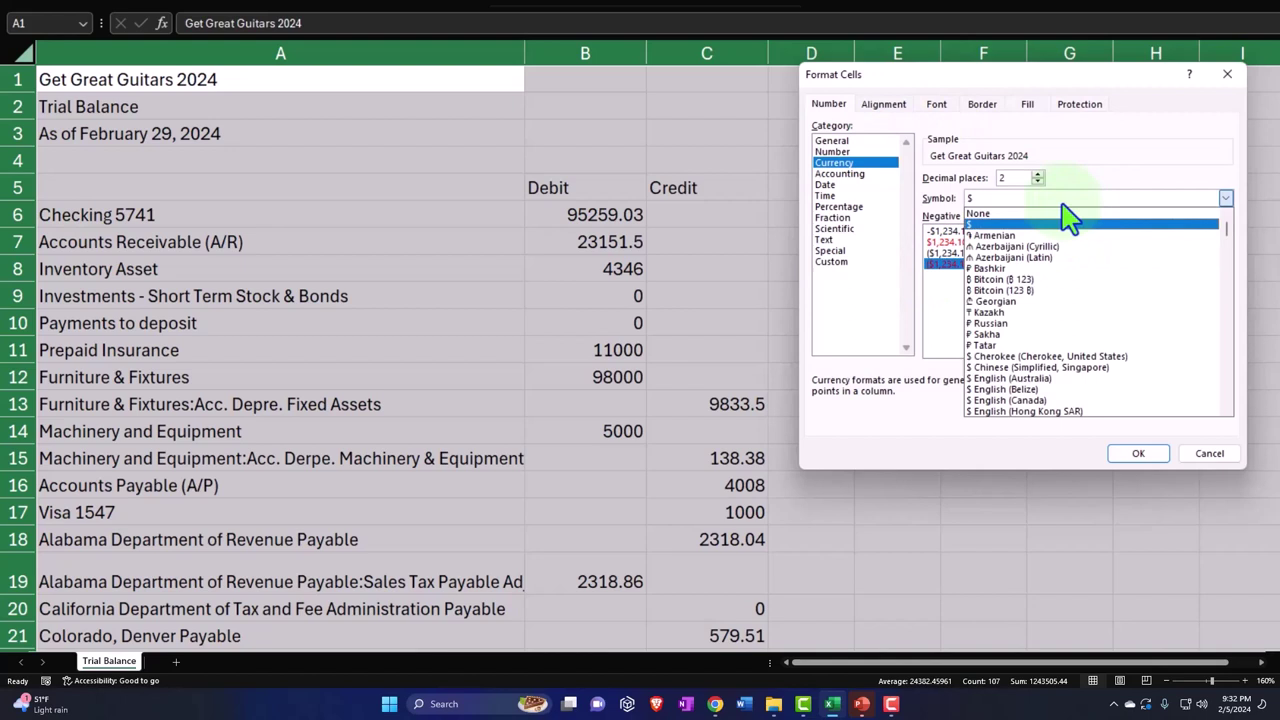
pyautogui.click(1027, 216)
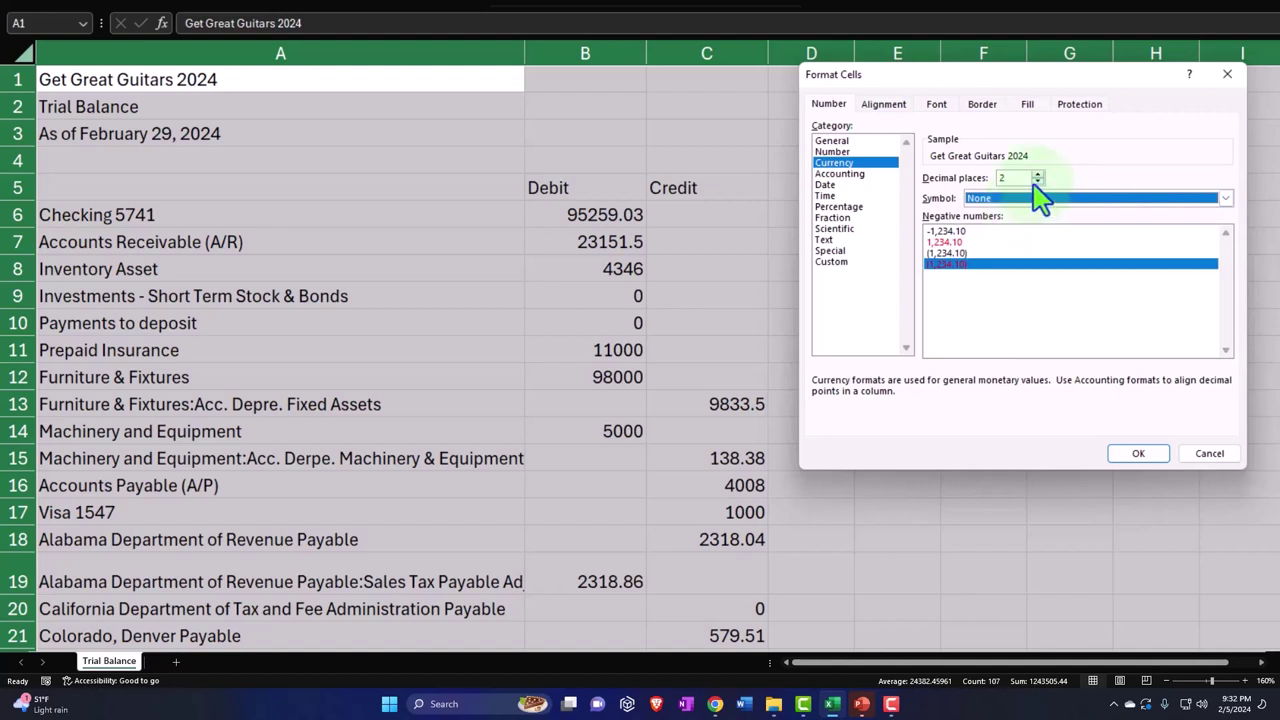
pyautogui.click(1037, 182)
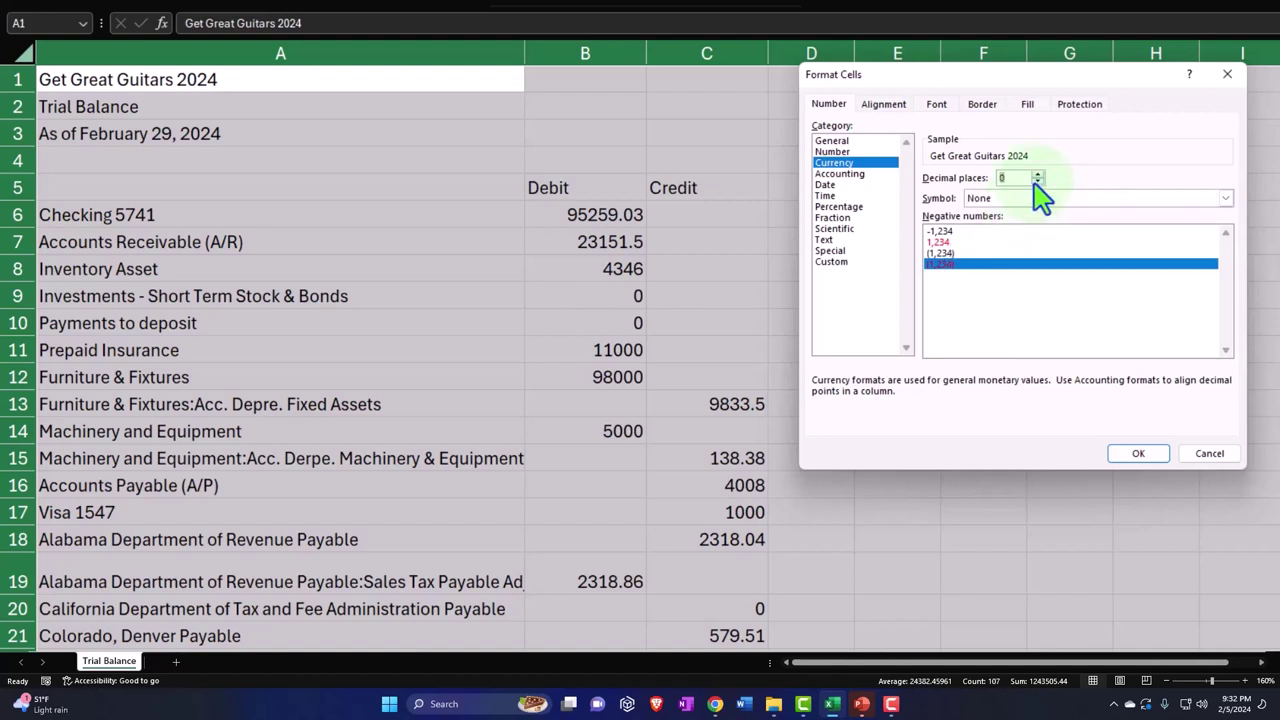
pyautogui.click(1160, 458)
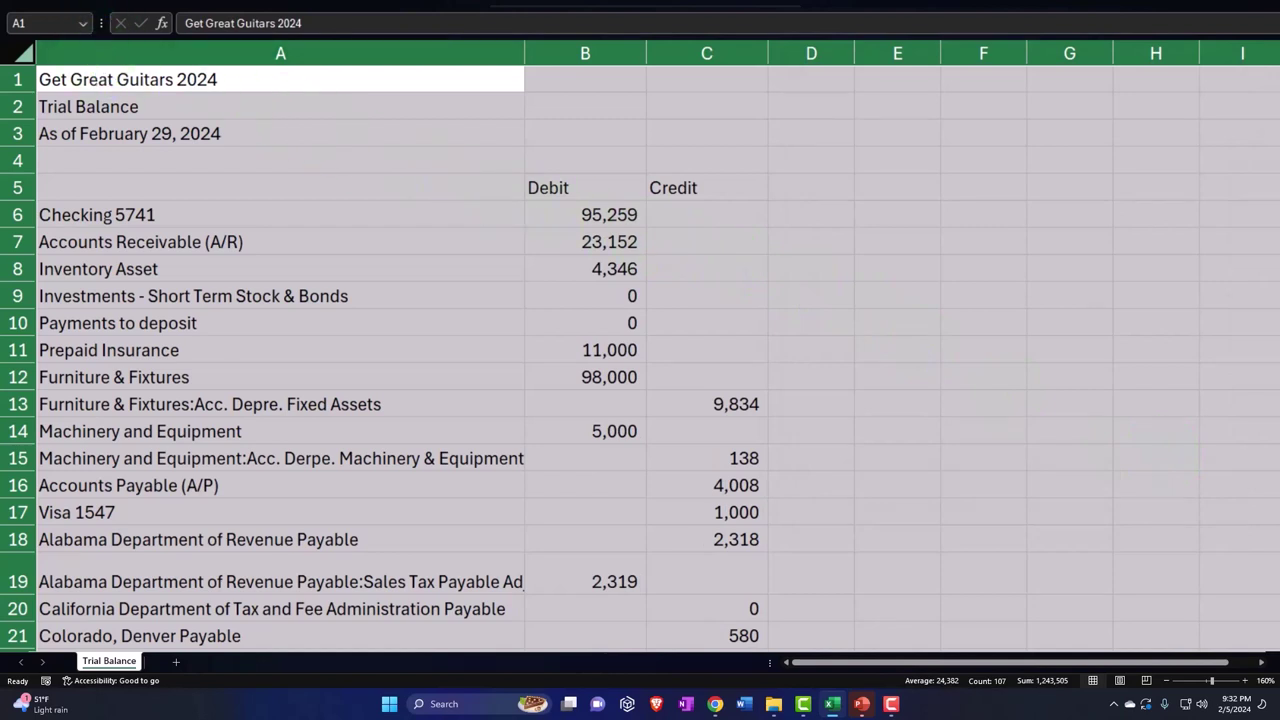
pyautogui.hotkey('ctrl', 'b')
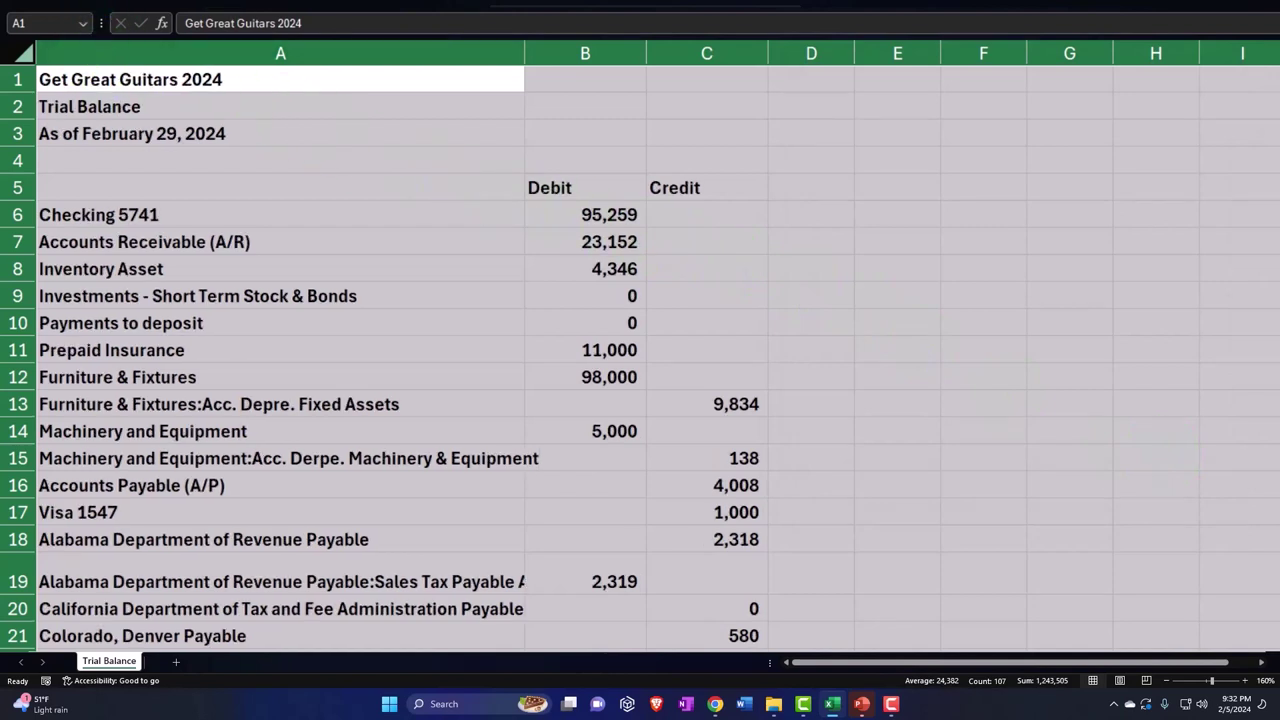
pyautogui.click(286, 217)
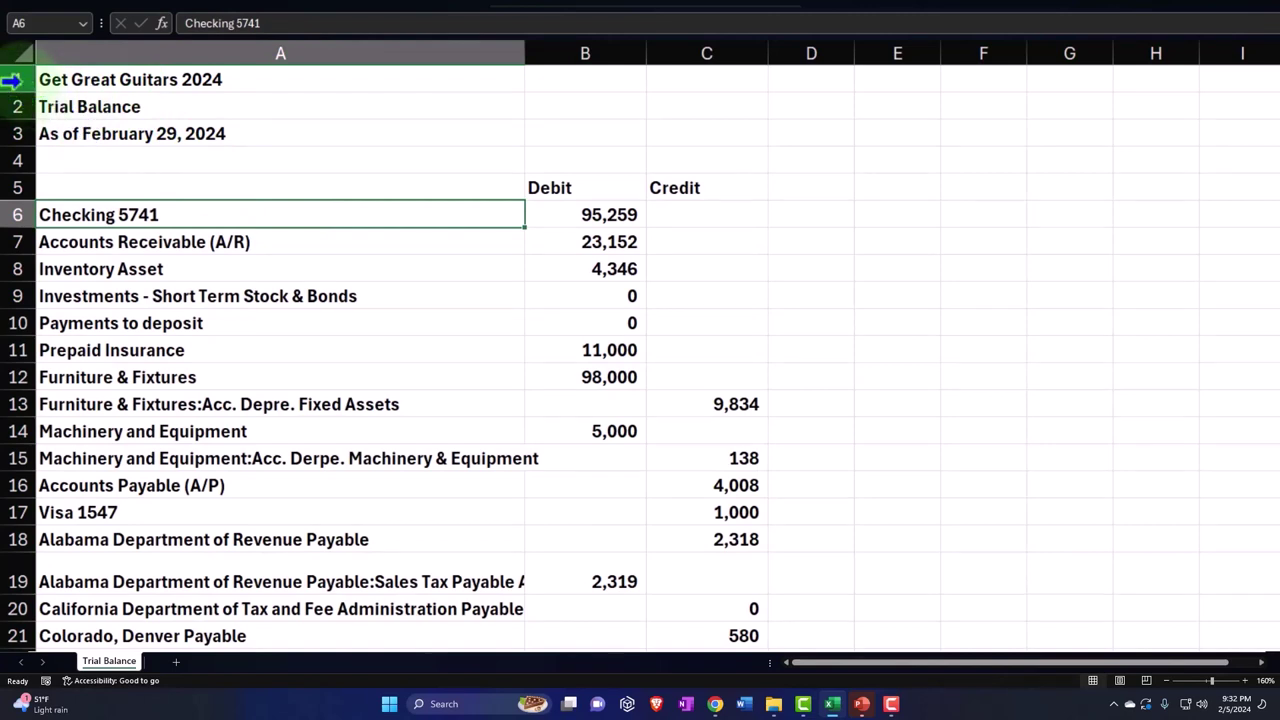
# Delete heading rows 1 to 5 above the Checking account, including the report title, date and Debit/Credit labels
pyautogui.moveTo(10, 80); pyautogui.dragTo(18, 157)
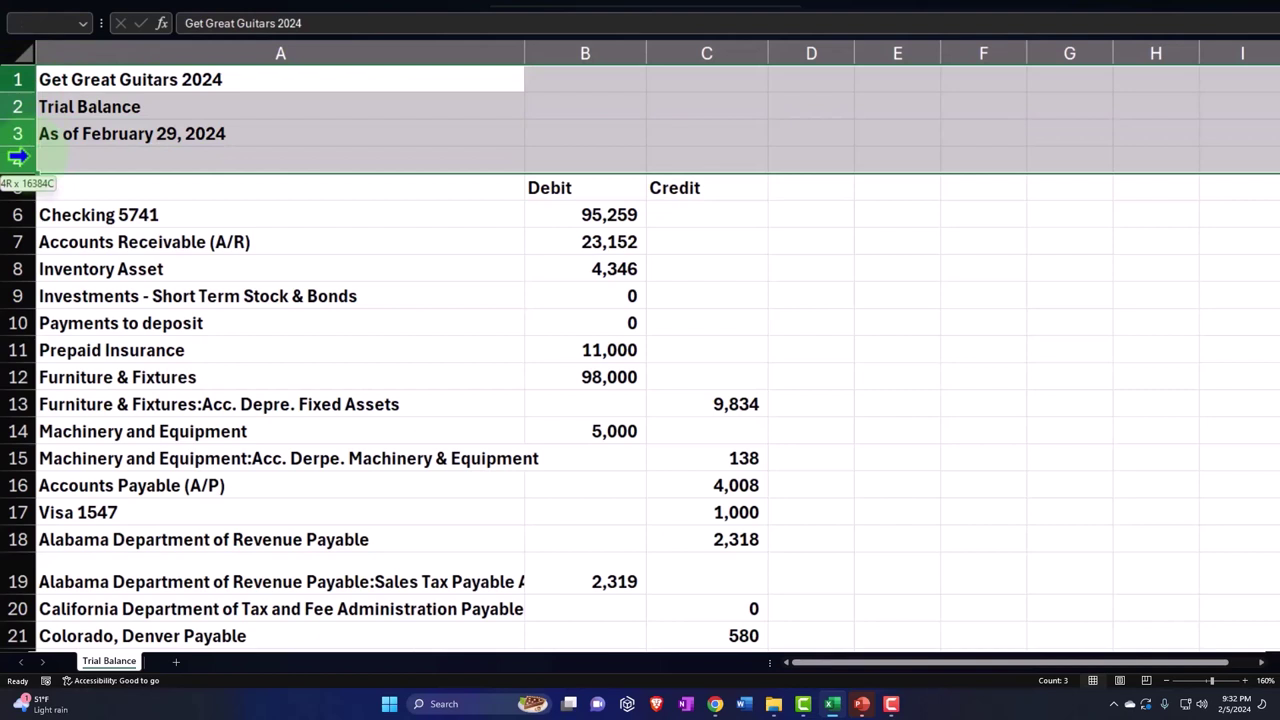
pyautogui.moveTo(18, 157); pyautogui.dragTo(17, 182)
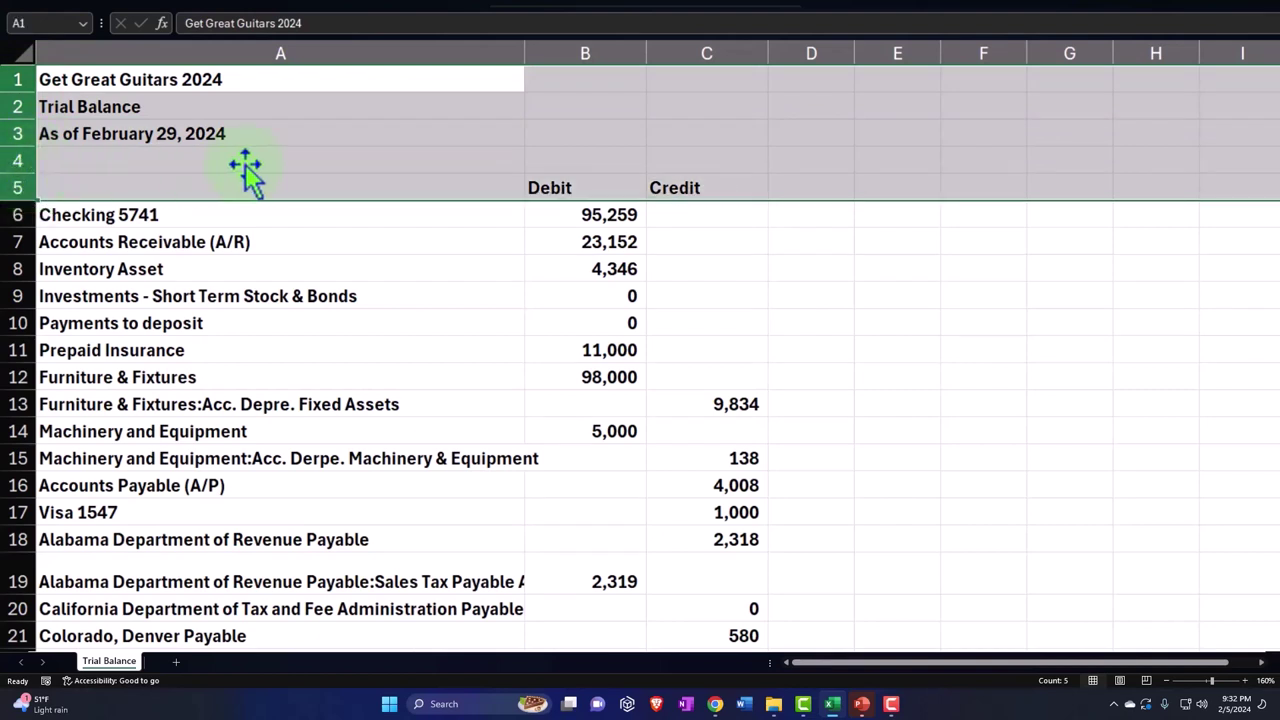
pyautogui.rightClick(491, 130)
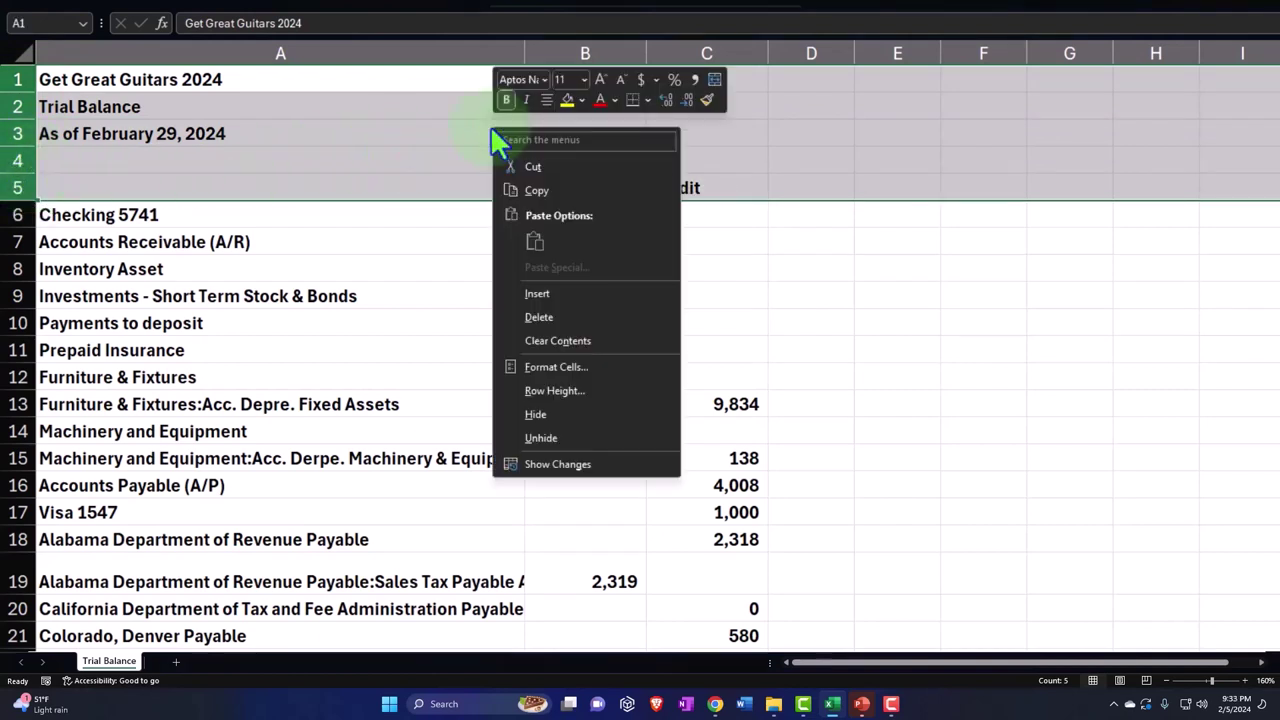
pyautogui.click(520, 314)
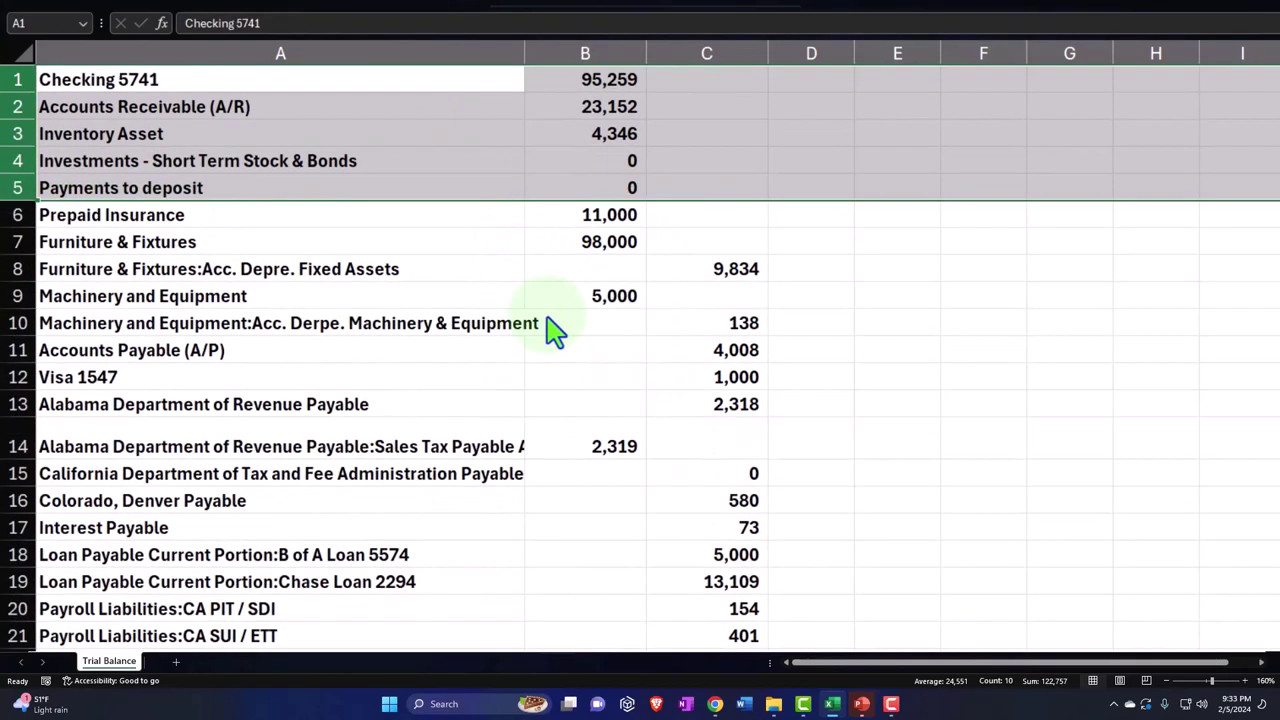
# Inspect the debit total formula in cell B50, and delete rows 50 to 57 containing the TOTAL line and the report footer
pyautogui.scroll(-9, 395, 345)
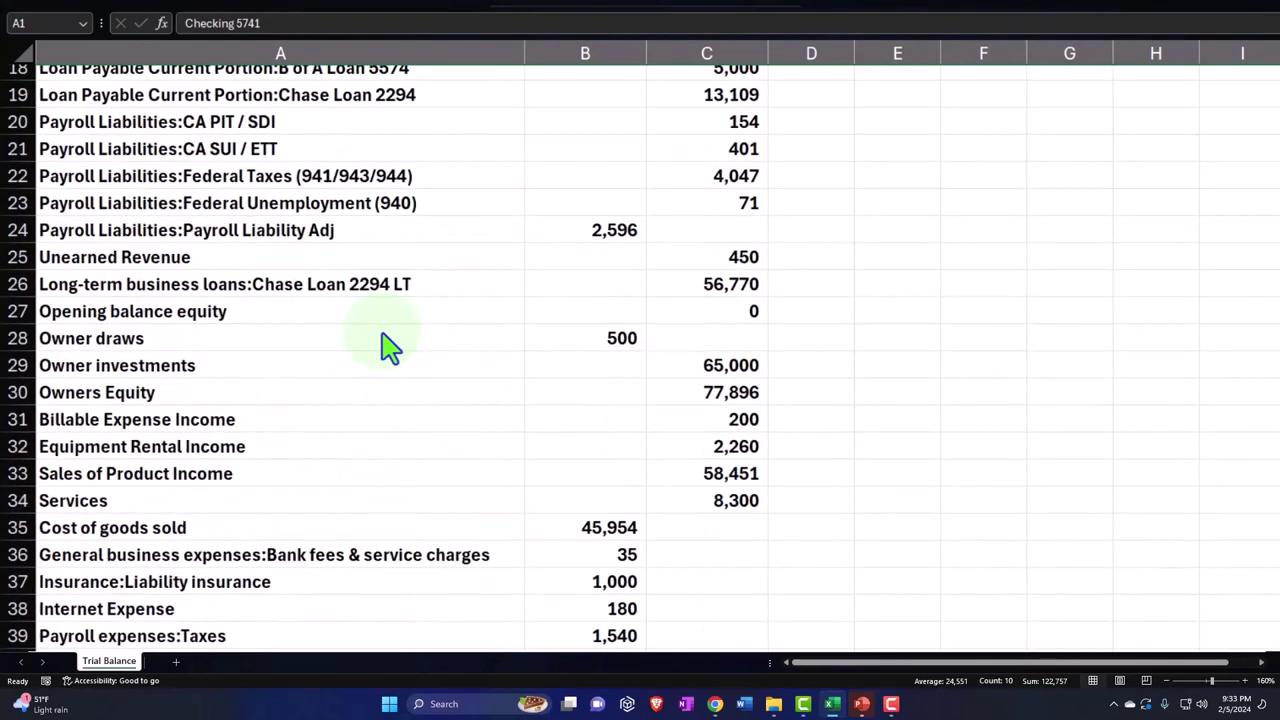
pyautogui.scroll(-3, 390, 345)
pyautogui.doubleClick(578, 368)
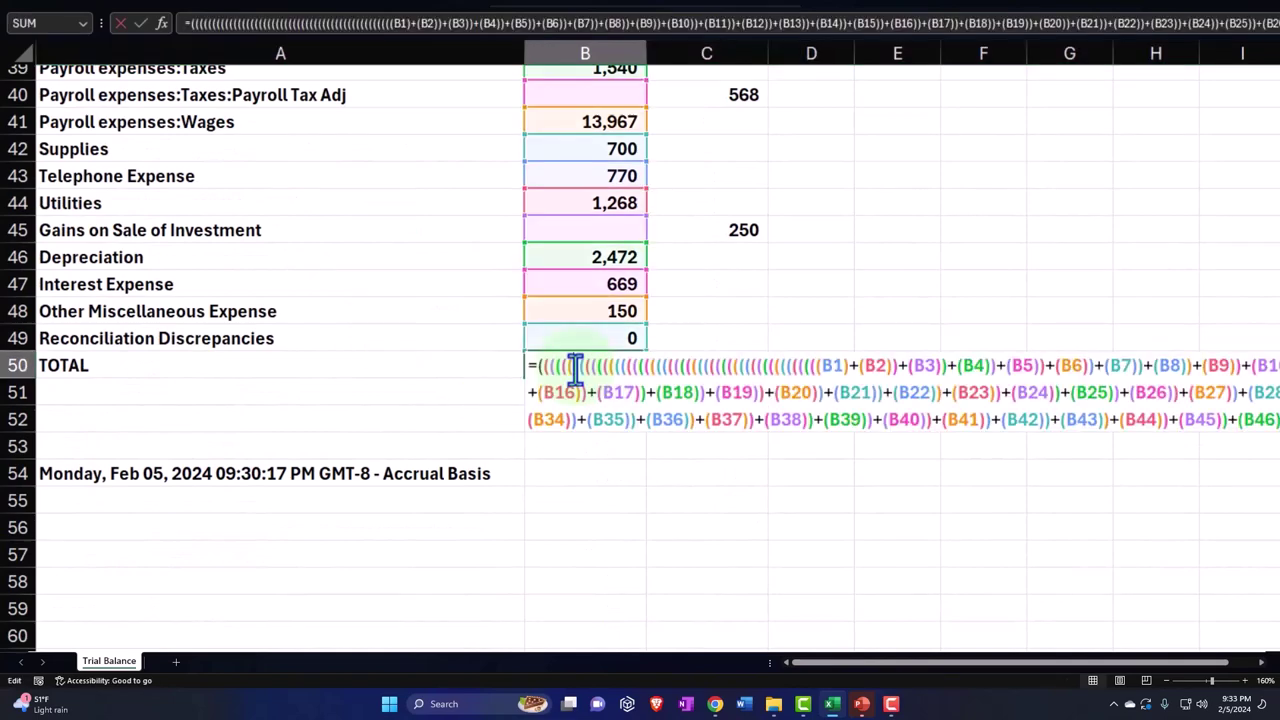
pyautogui.press('Return')
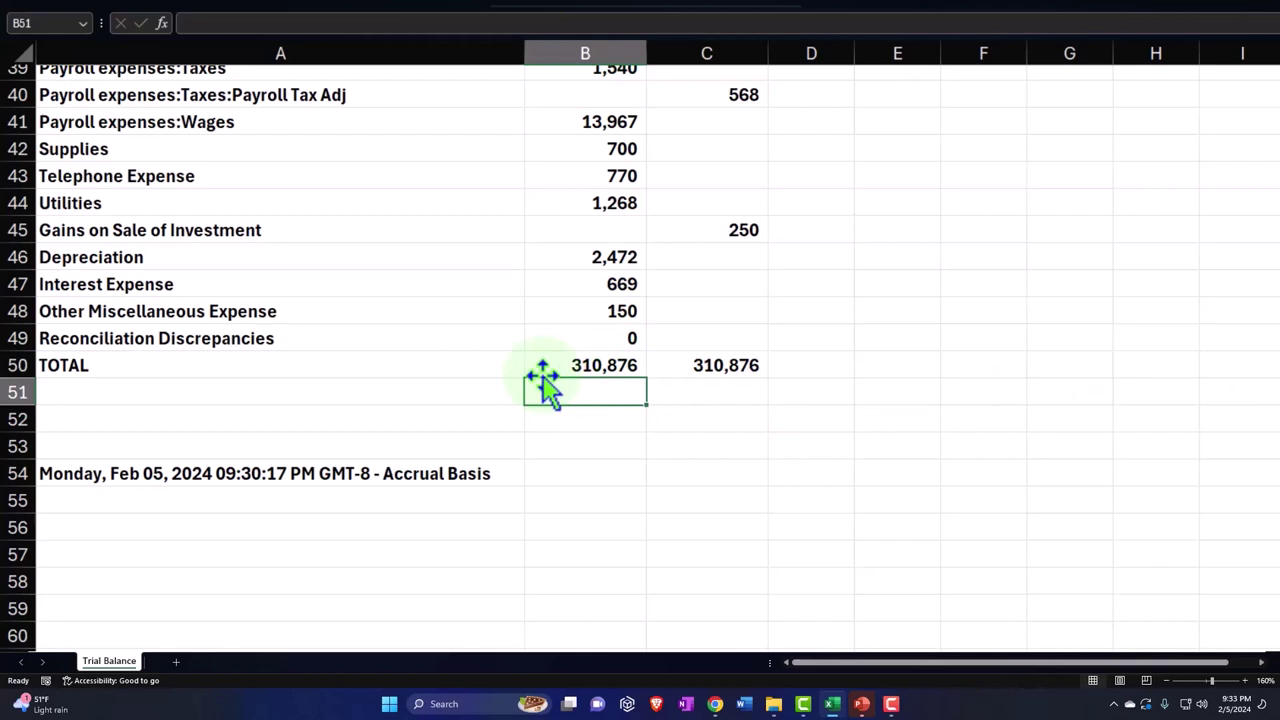
pyautogui.moveTo(14, 365); pyautogui.dragTo(18, 553)
pyautogui.rightClick(590, 424)
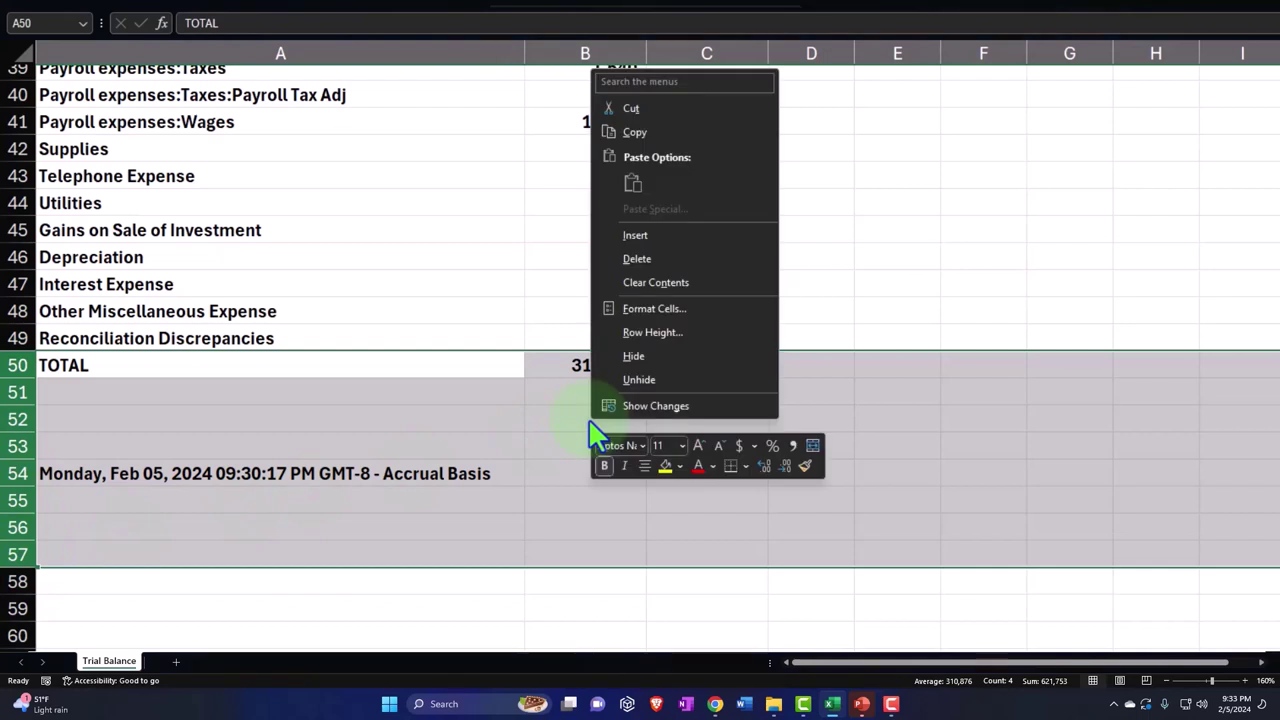
pyautogui.click(629, 259)
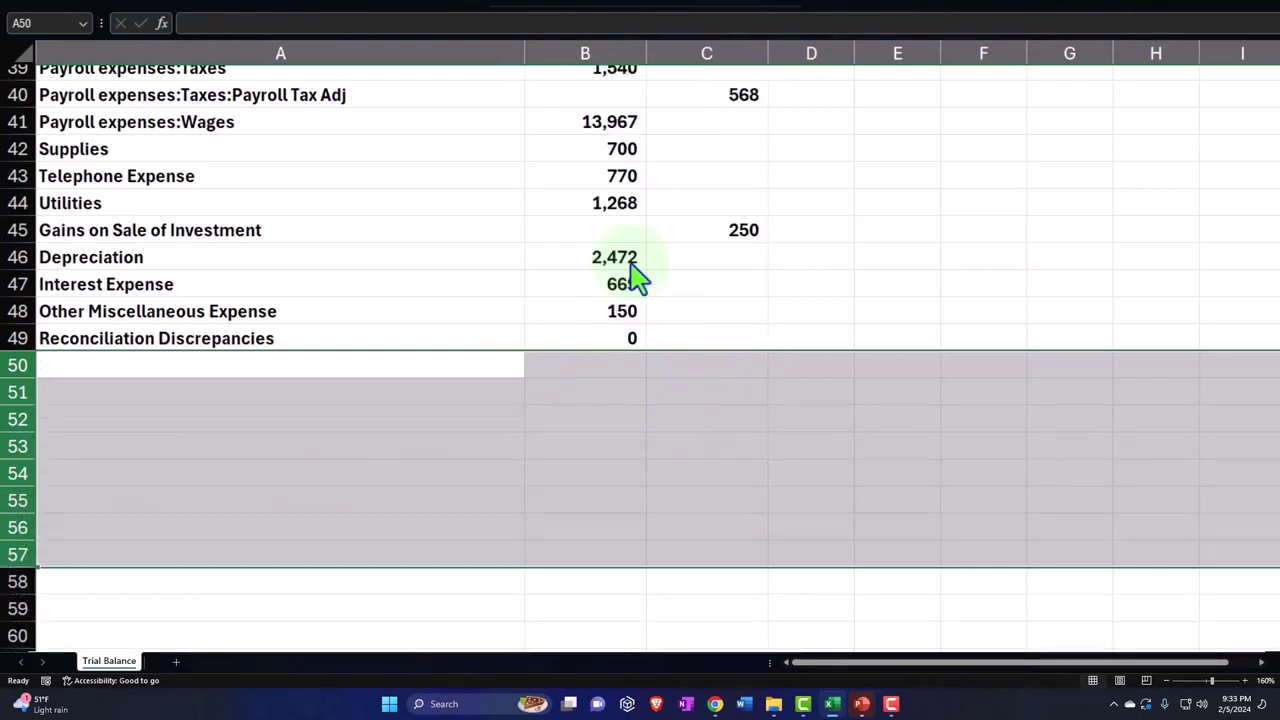
# Check the Reconciliation Discrepancies debit entry in cell B49
pyautogui.doubleClick(617, 340)
pyautogui.press('Return')
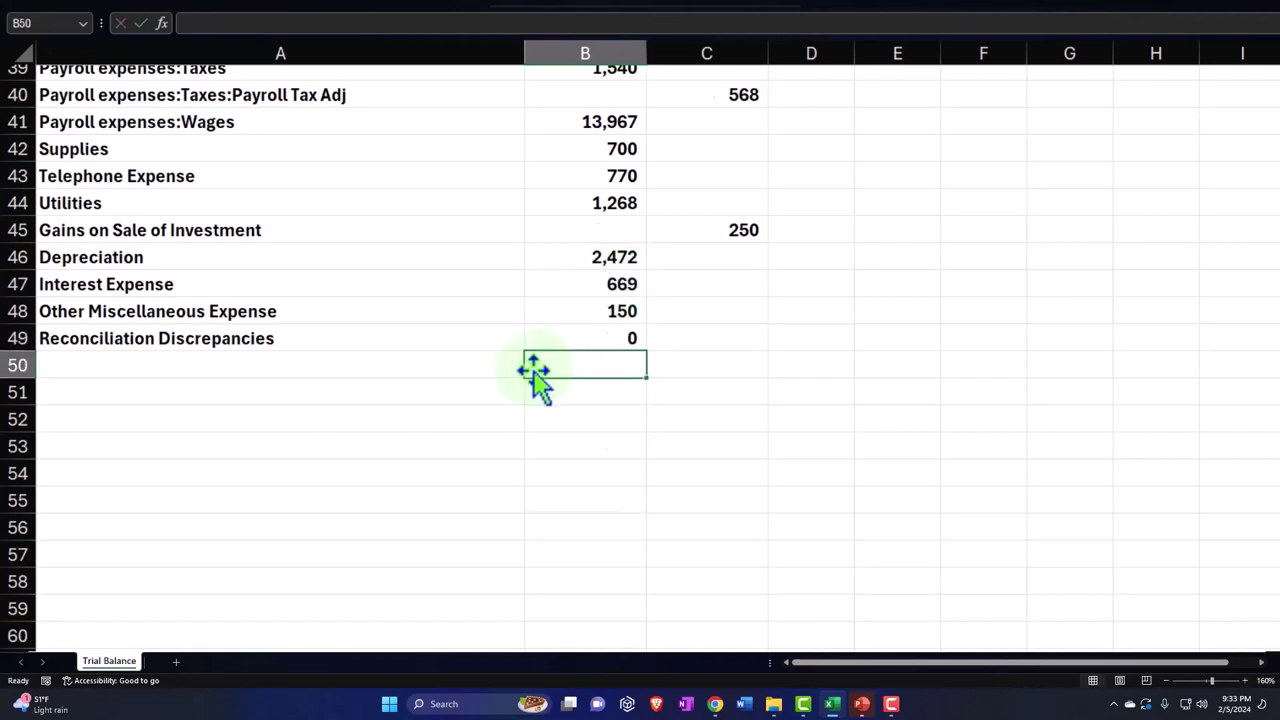
pyautogui.scroll(9, 531, 371)
pyautogui.scroll(4, 531, 375)
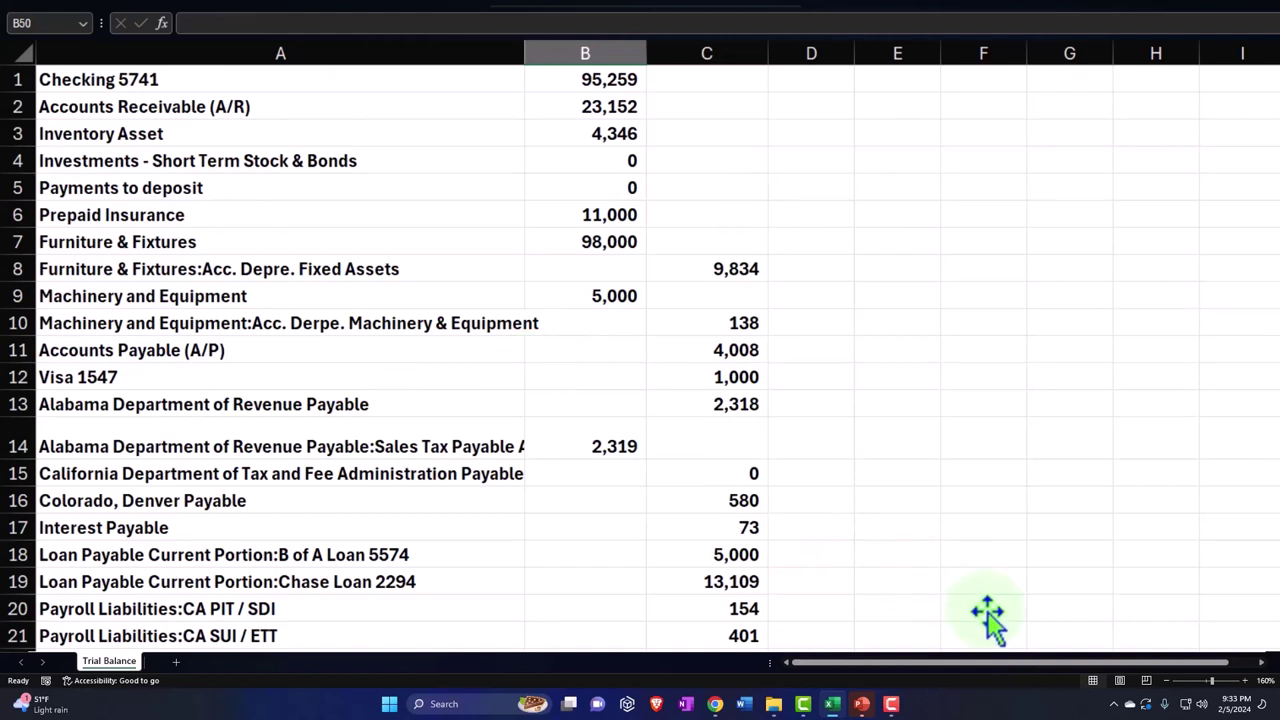
# Switch to the Profit and Loss report in QuickBooks Online, set its end date to 02/29/2024, and rerun it to check net income
pyautogui.moveTo(715, 704)
pyautogui.click(660, 630)
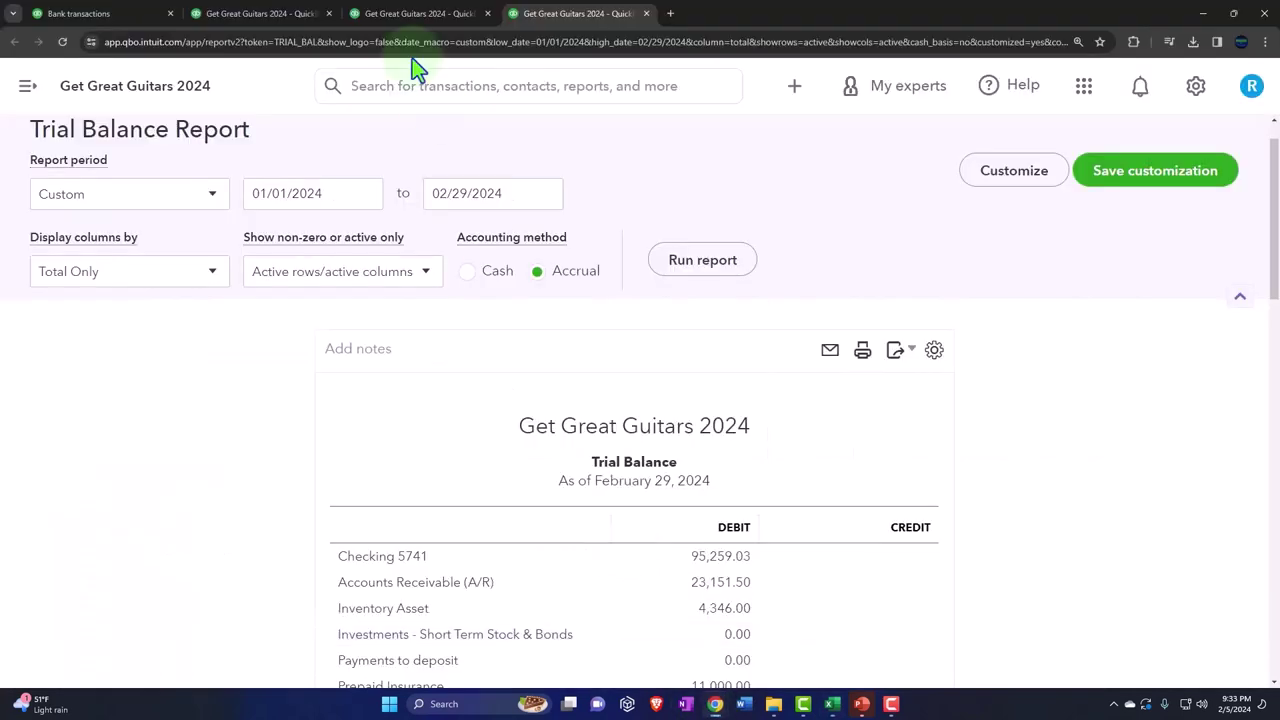
pyautogui.click(405, 14)
pyautogui.scroll(-8, 249, 410)
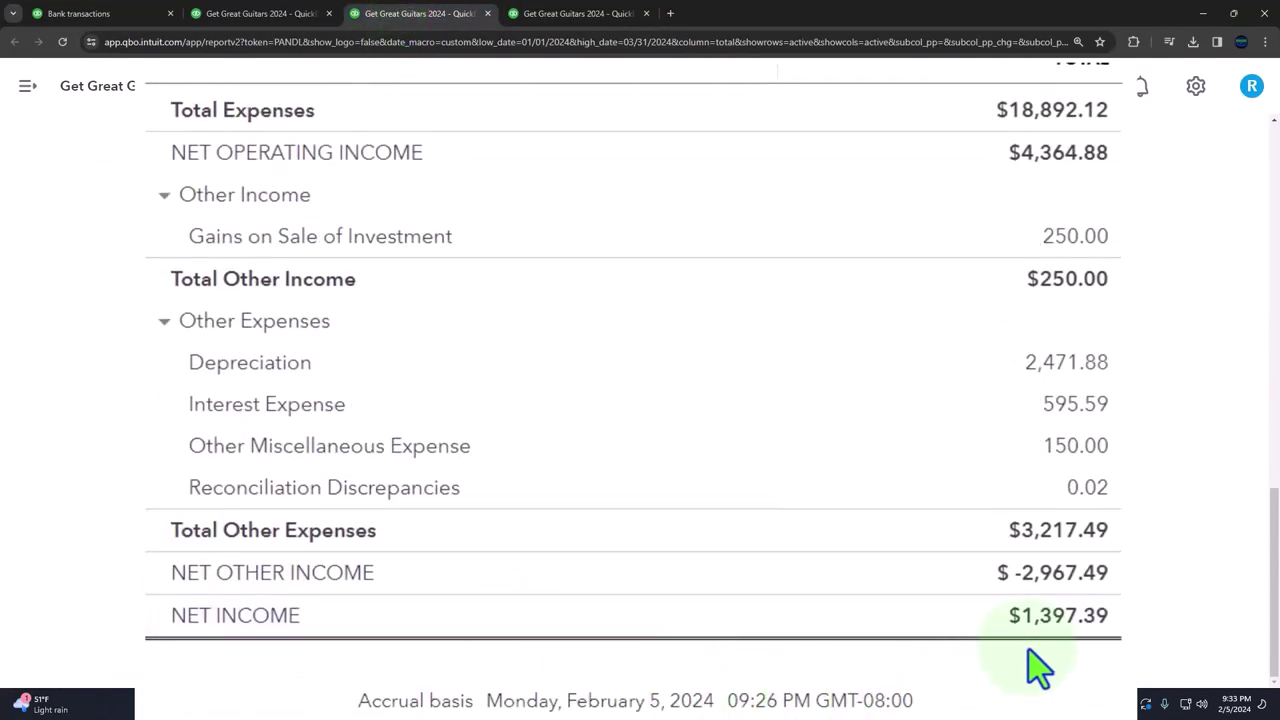
pyautogui.scroll(10, 880, 510)
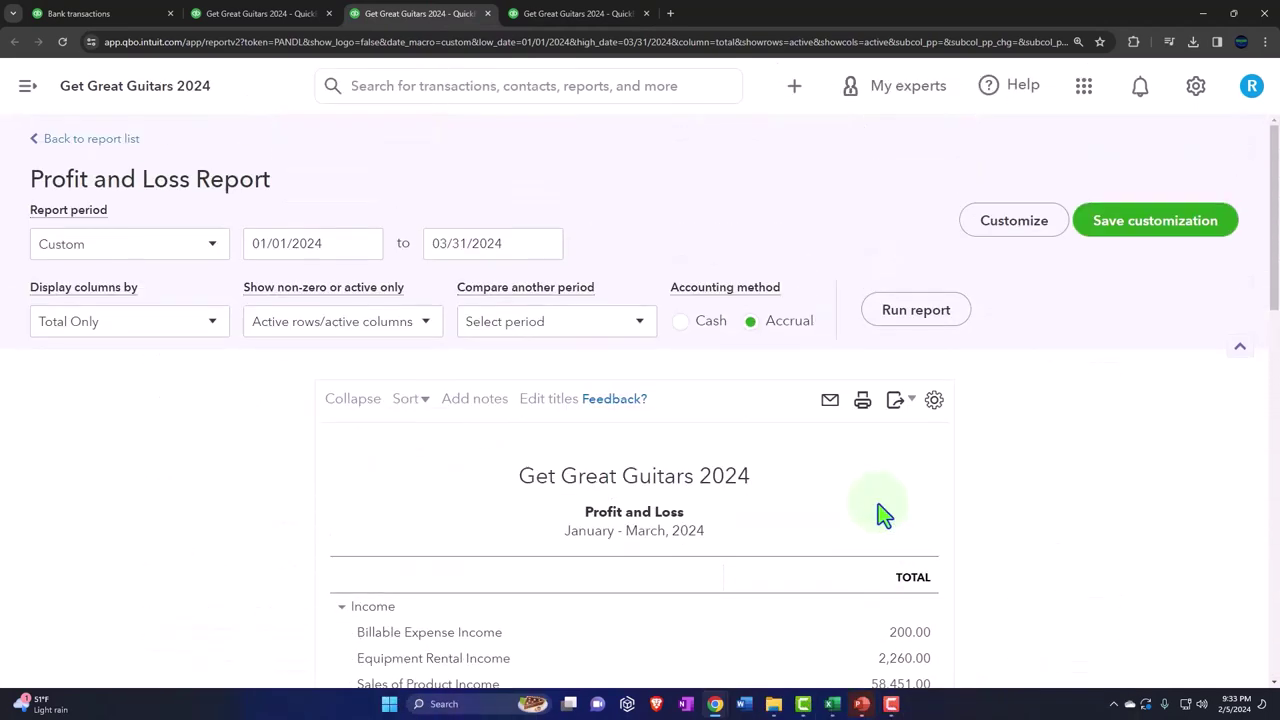
pyautogui.moveTo(497, 262); pyautogui.dragTo(314, 246)
pyautogui.write('02/')
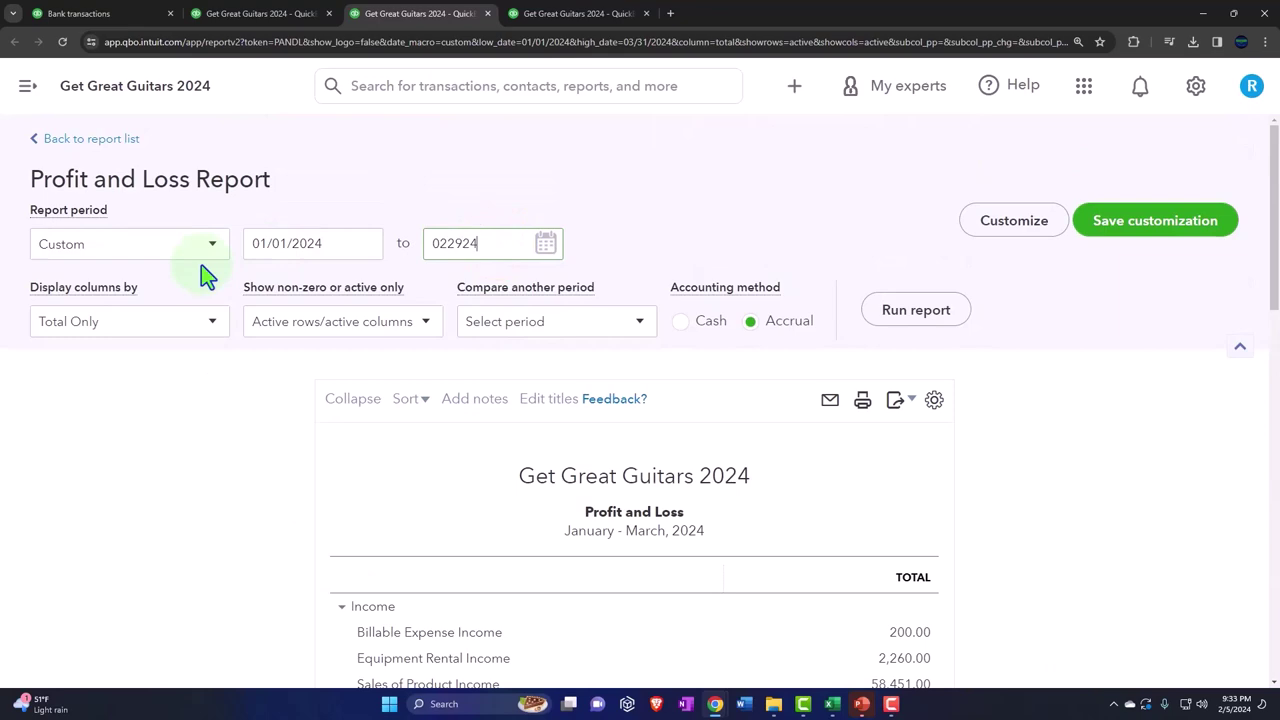
pyautogui.write('29/2024')
pyautogui.click(900, 307)
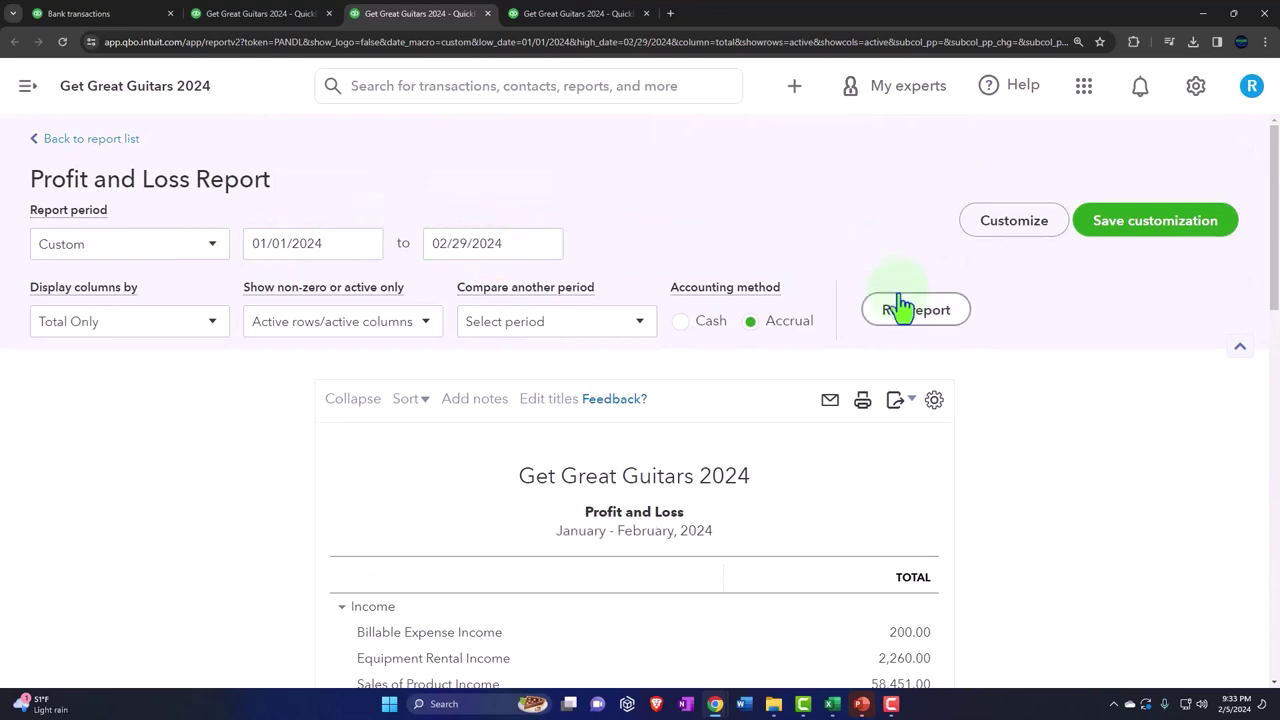
pyautogui.scroll(-15, 900, 307)
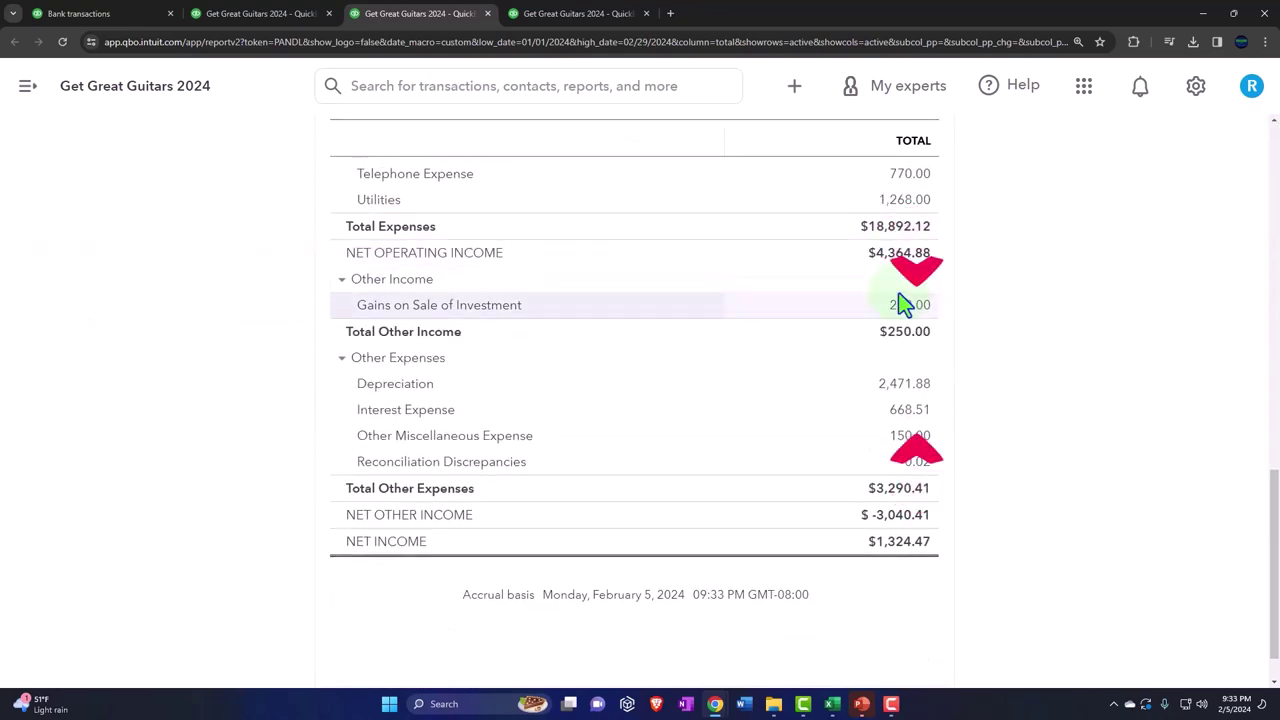
# Return to the Budget workbook in Excel and delete the balance sheet account rows 1 to 30, from Checking through Owners Equity
pyautogui.click(1203, 13)
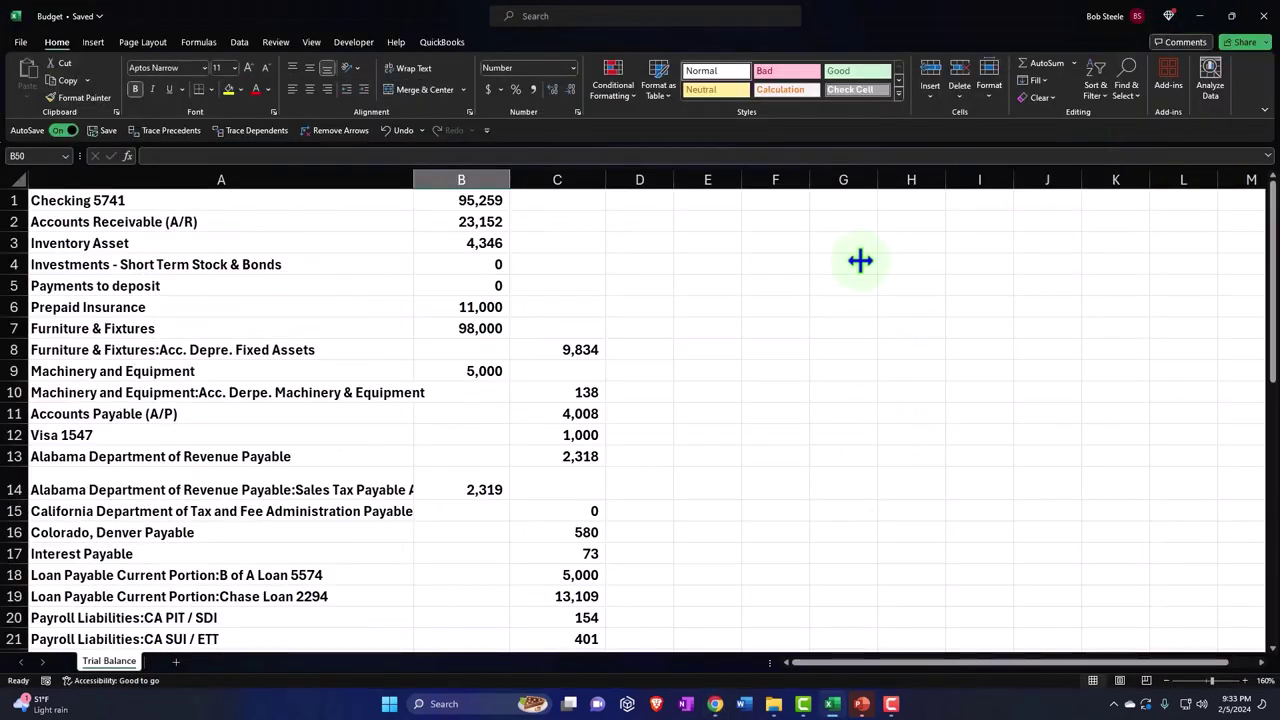
pyautogui.click(650, 350)
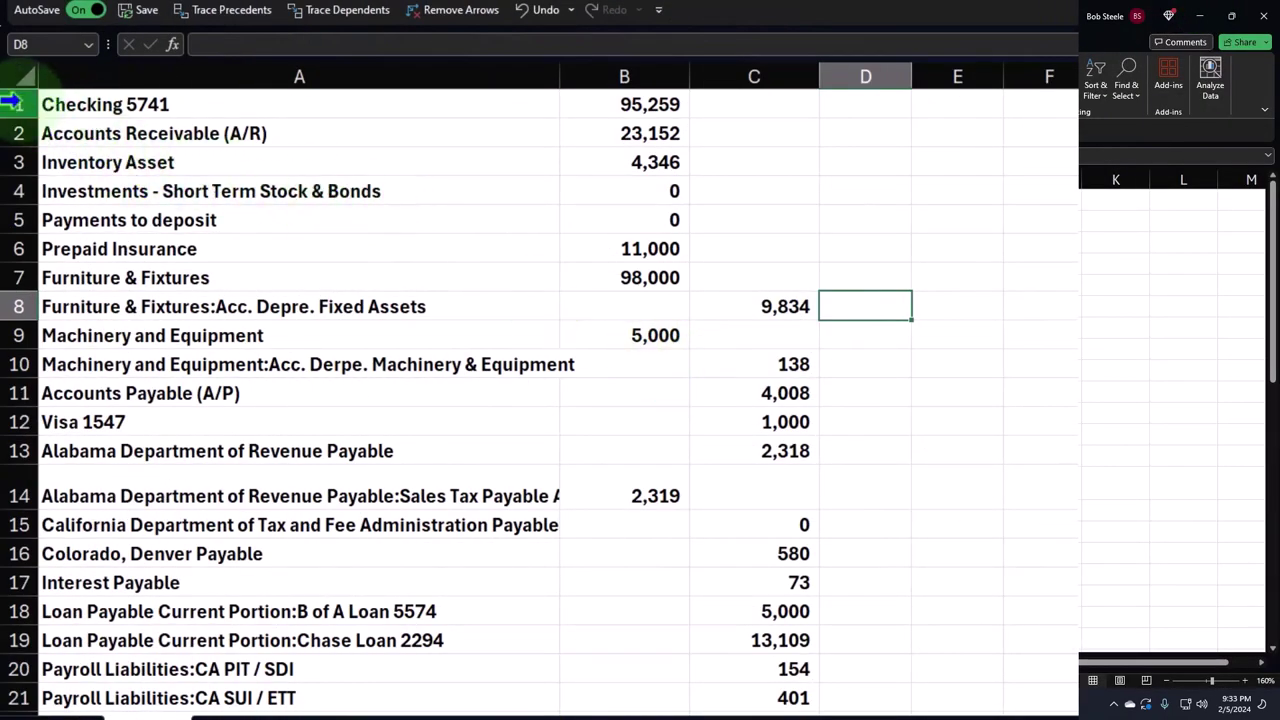
pyautogui.moveTo(12, 103); pyautogui.dragTo(4, 451)
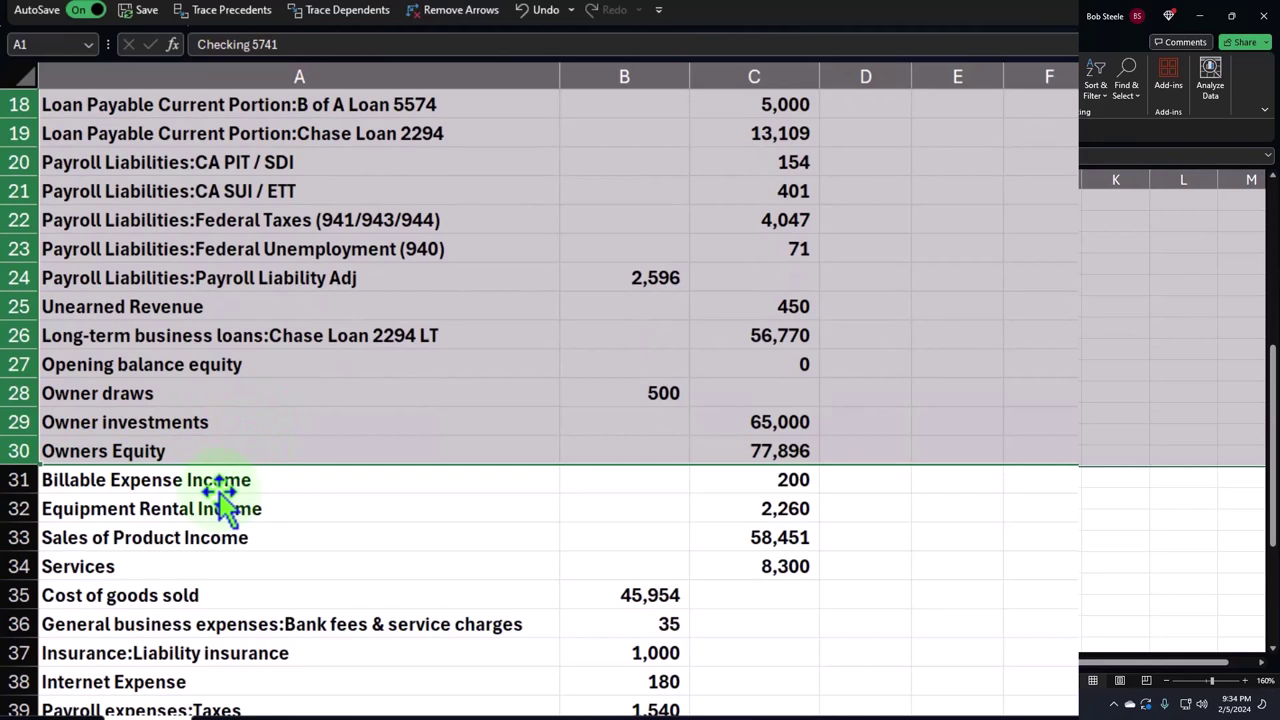
pyautogui.rightClick(638, 176)
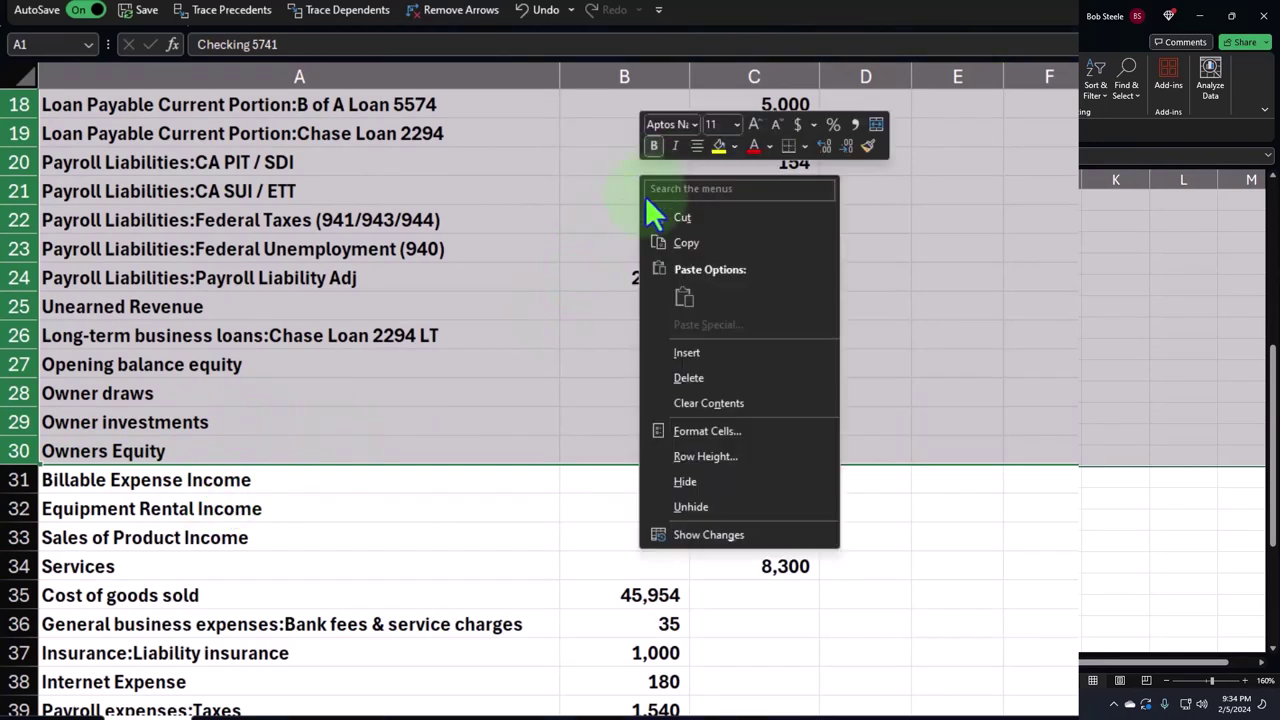
pyautogui.click(688, 379)
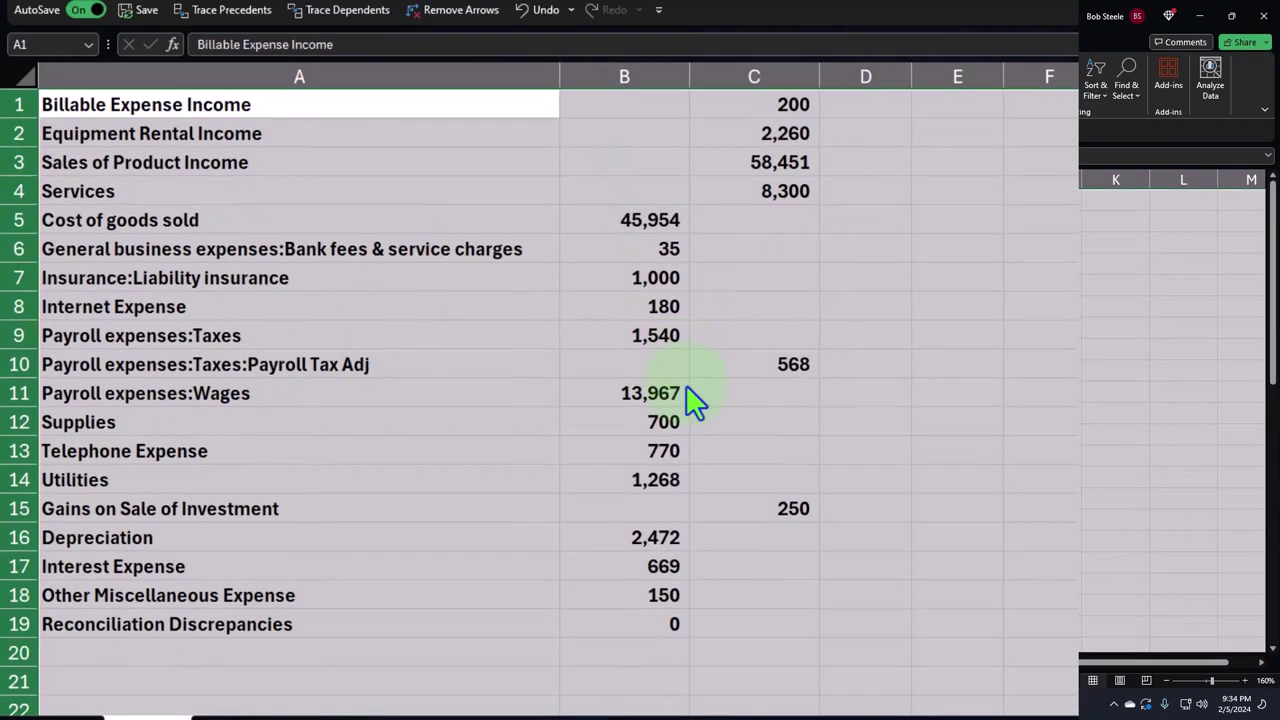
# Total the credit column in cell C20 with a SUM formula over C1:C19
pyautogui.click(618, 370)
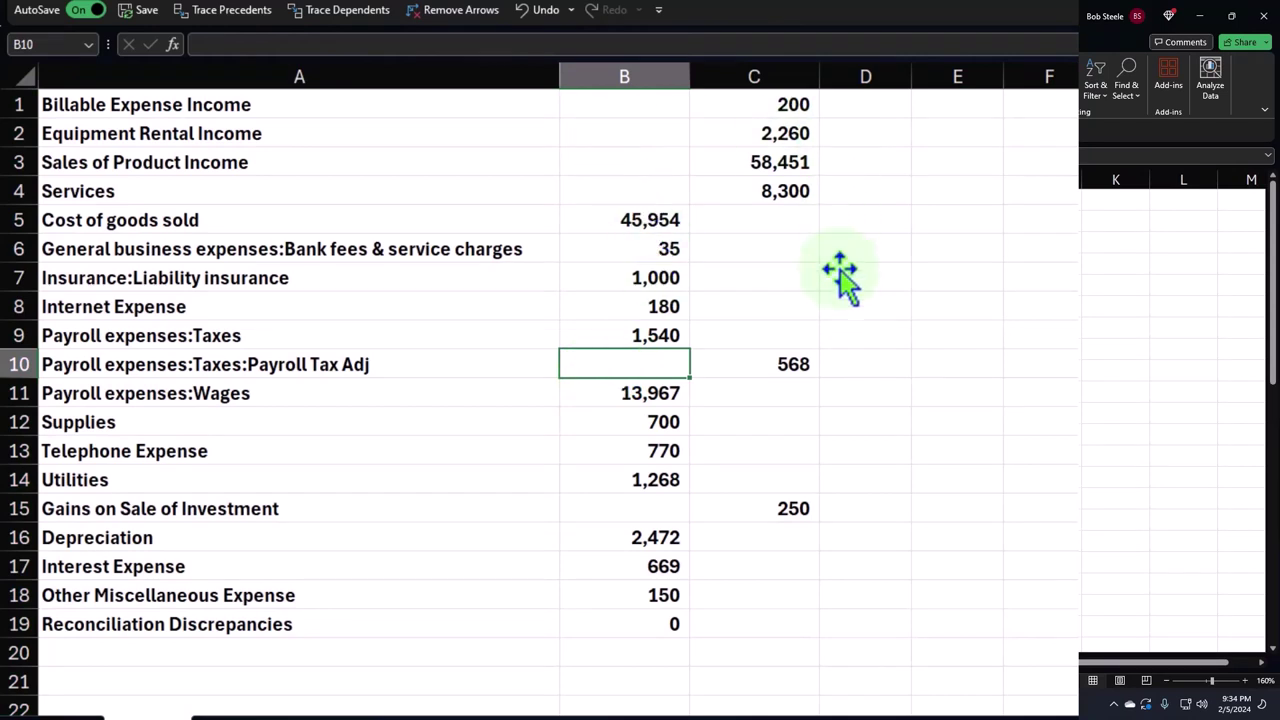
pyautogui.click(772, 652)
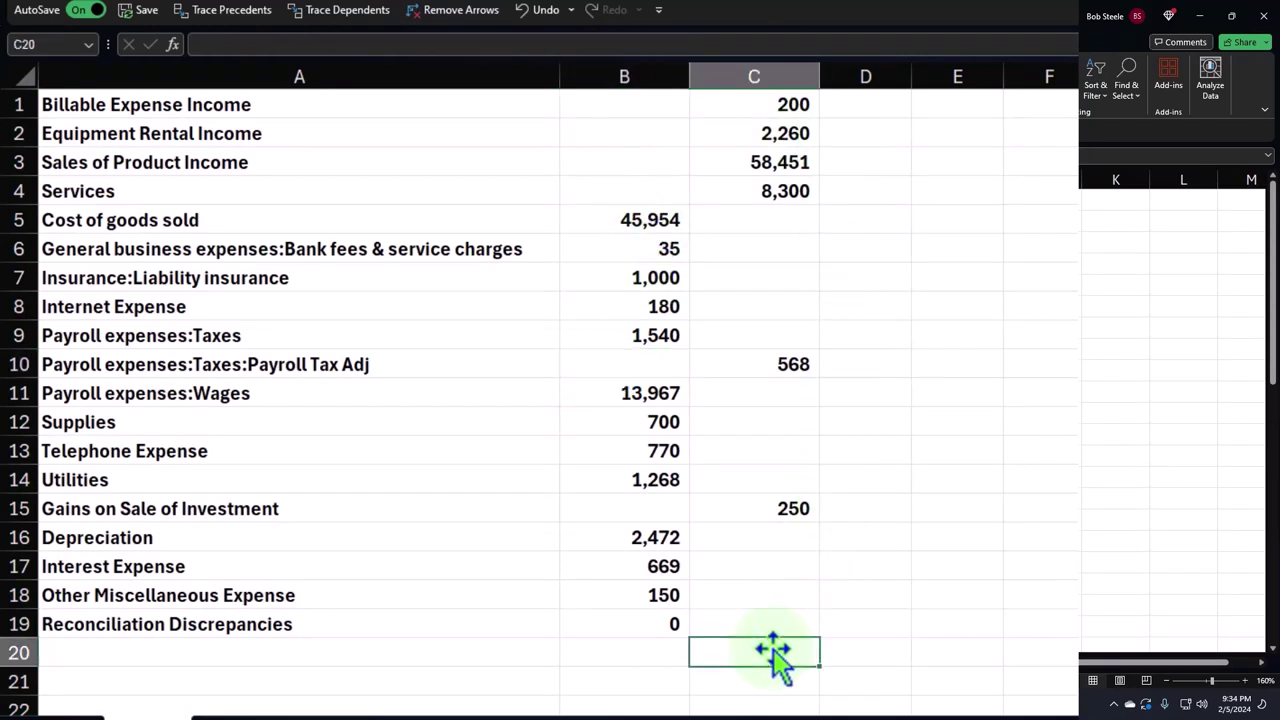
pyautogui.write('=sum(')
pyautogui.press('Up')
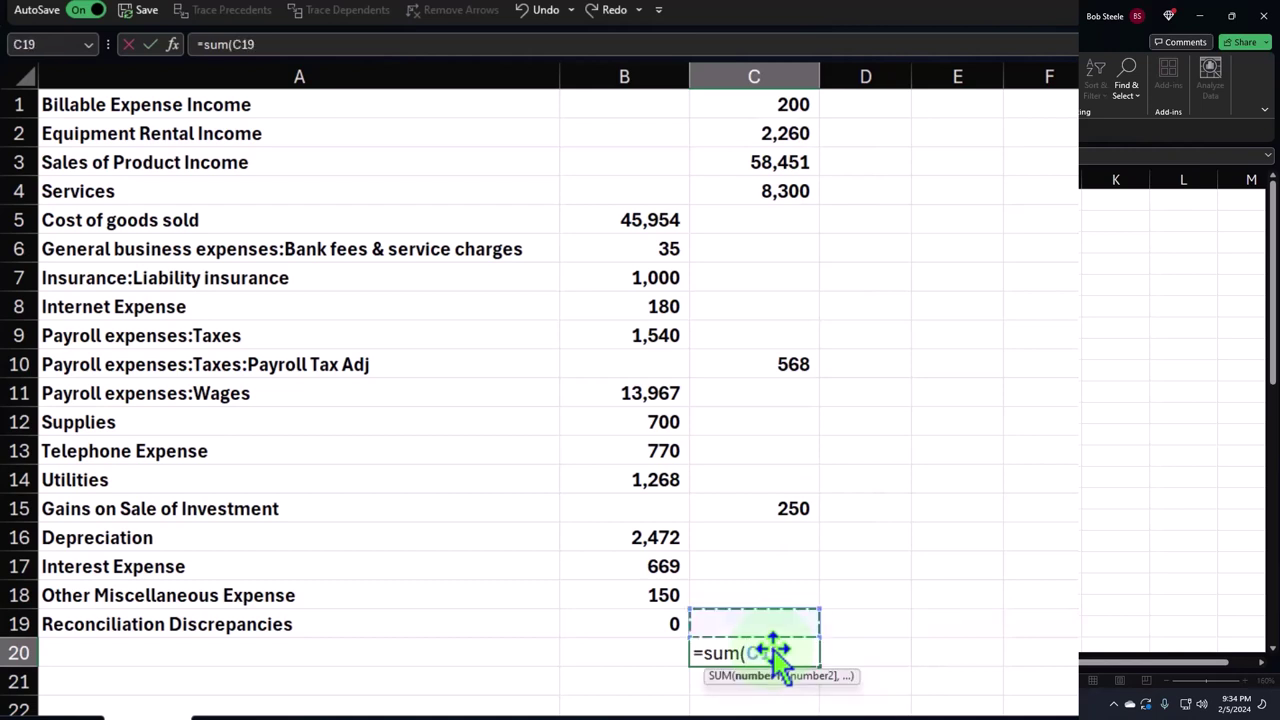
pyautogui.hotkey('shift', 'Up')
pyautogui.hotkey('shift', 'Up')
pyautogui.hotkey('shift', 'Up')
pyautogui.hotkey('shift', 'Up')
pyautogui.hotkey('shift', 'Up')
pyautogui.hotkey('shift', 'Up')
pyautogui.hotkey('shift', 'Up')
pyautogui.hotkey('shift', 'Up')
pyautogui.hotkey('shift', 'Up')
pyautogui.hotkey('shift', 'Up')
pyautogui.hotkey('shift', 'Up')
pyautogui.hotkey('shift', 'Up')
pyautogui.hotkey('shift', 'Up')
pyautogui.hotkey('shift', 'Up')
pyautogui.hotkey('shift', 'Up')
pyautogui.hotkey('shift', 'Up')
pyautogui.hotkey('shift', 'Up')
pyautogui.hotkey('shift', 'Up')
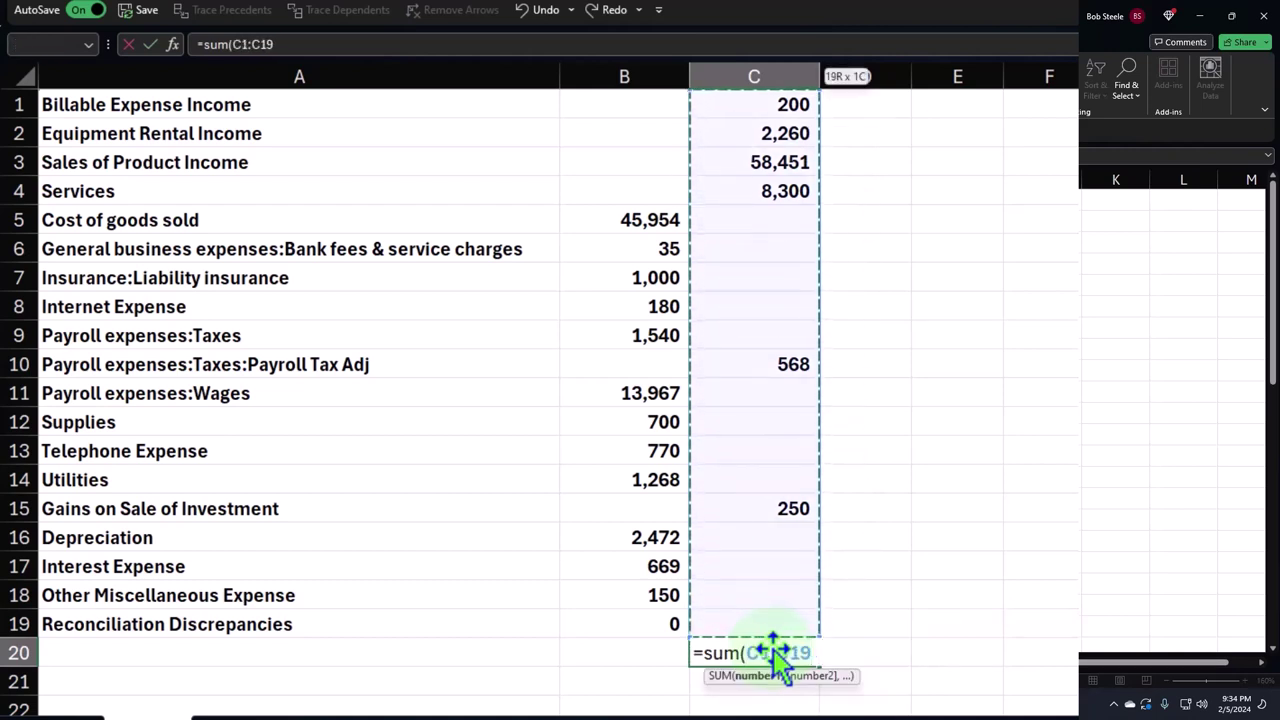
pyautogui.press('Return')
# Total the debit column in cell B20 with a SUM formula over B1:B19
pyautogui.press('Left')
pyautogui.press('Up')
pyautogui.write('=')
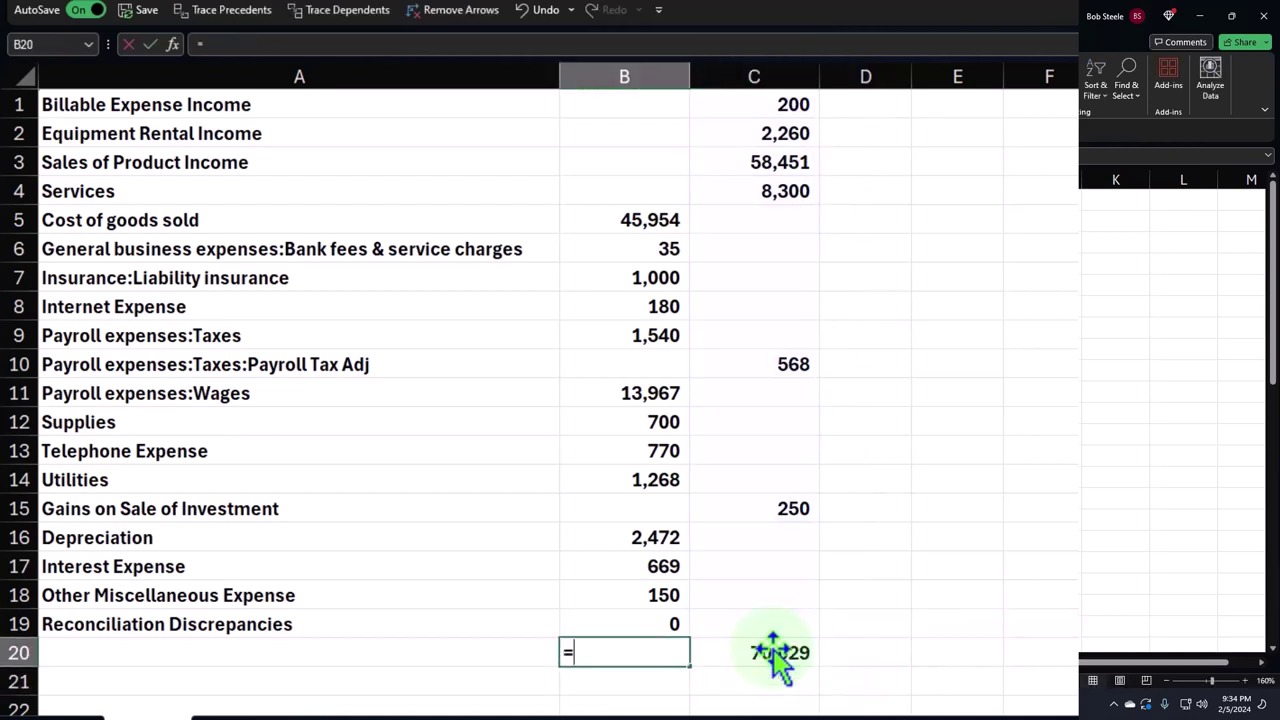
pyautogui.write('sum(')
pyautogui.press('Up')
pyautogui.hotkey('shift', 'Up')
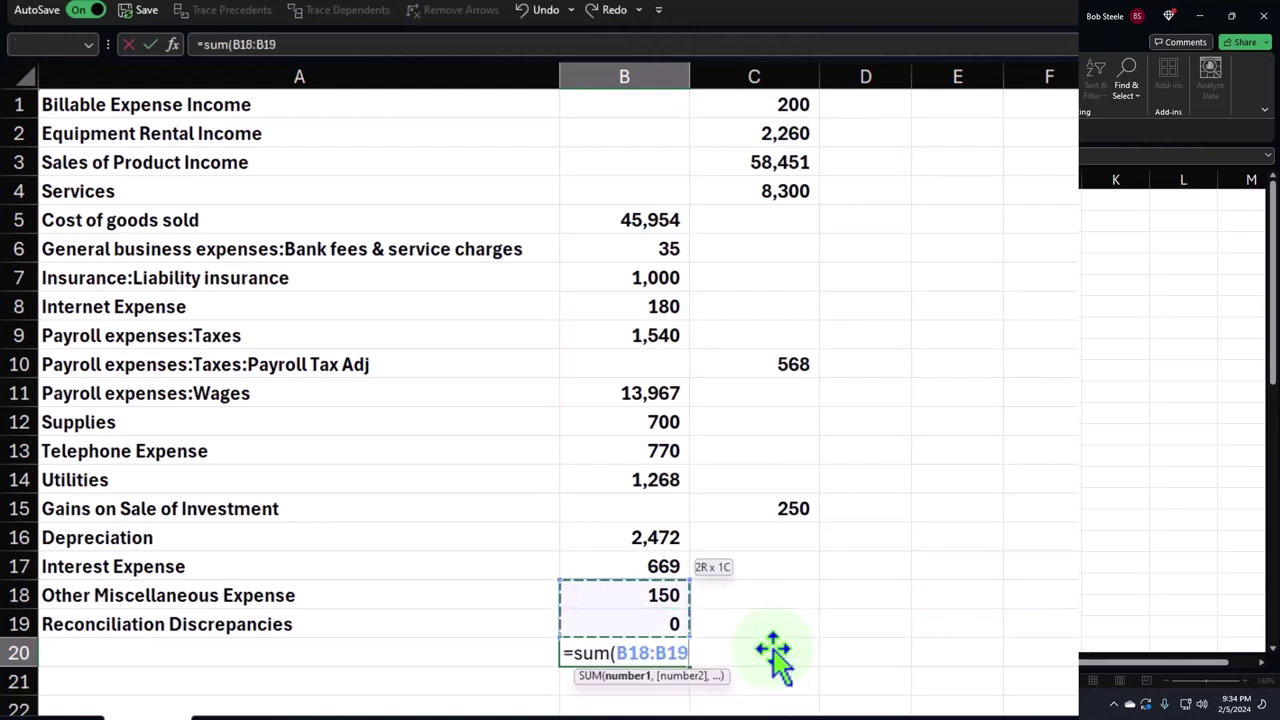
pyautogui.hotkey('shift', 'Up')
pyautogui.hotkey('shift', 'Up')
pyautogui.hotkey('shift', 'Up')
pyautogui.hotkey('shift', 'Up')
pyautogui.hotkey('shift', 'Up')
pyautogui.hotkey('shift', 'Up')
pyautogui.hotkey('shift', 'Up')
pyautogui.hotkey('shift', 'Up')
pyautogui.hotkey('shift', 'Up')
pyautogui.hotkey('shift', 'Up')
pyautogui.hotkey('shift', 'Up')
pyautogui.hotkey('shift', 'Up')
pyautogui.hotkey('shift', 'Up')
pyautogui.hotkey('shift', 'Up')
pyautogui.hotkey('shift', 'Up')
pyautogui.hotkey('shift', 'Up')
pyautogui.hotkey('shift', 'Up')
pyautogui.press('Return')
pyautogui.press('Right')
pyautogui.press('Right')
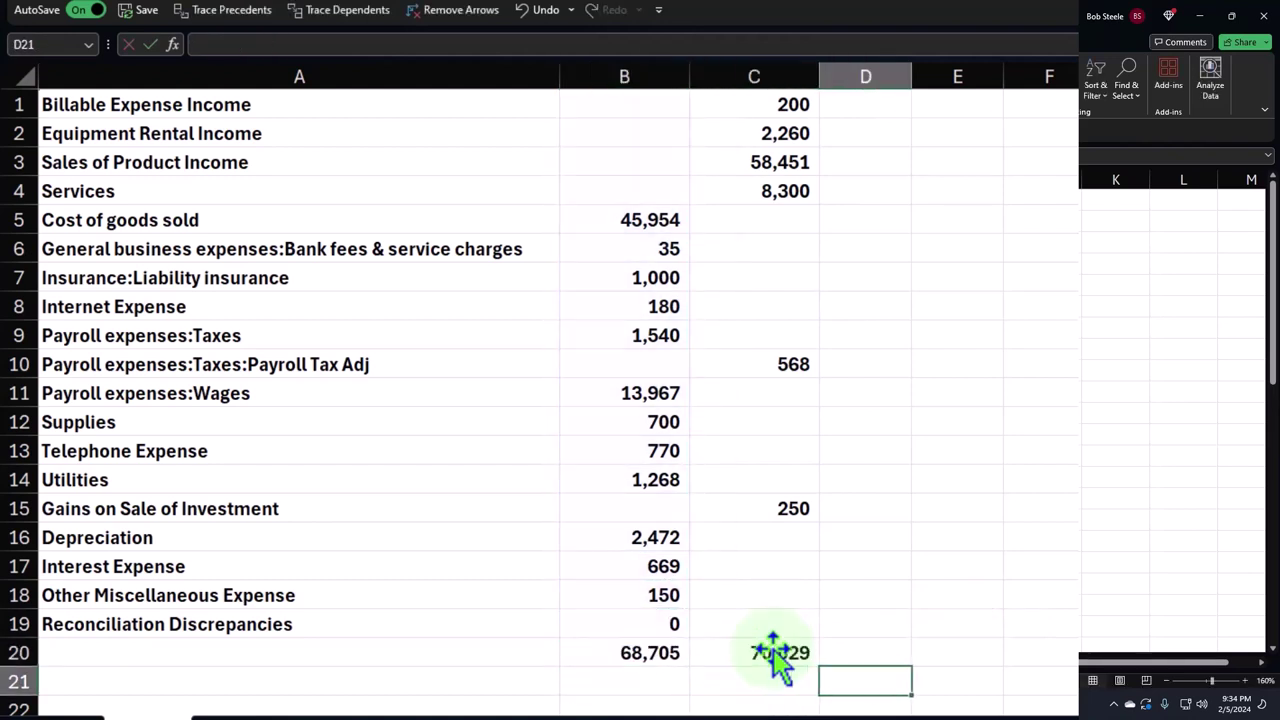